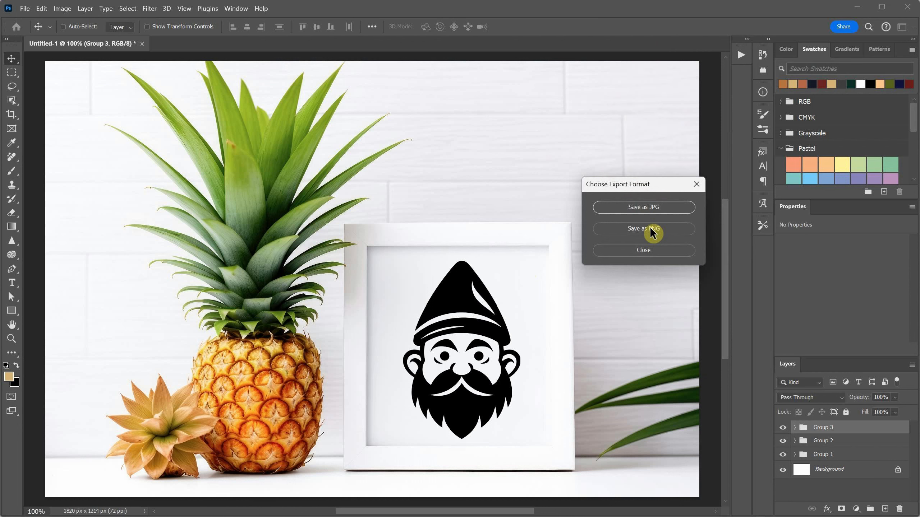
Step: Export the layer groups as JPGs into the Example folder and review the exported images of all three groups there
click(648, 210)
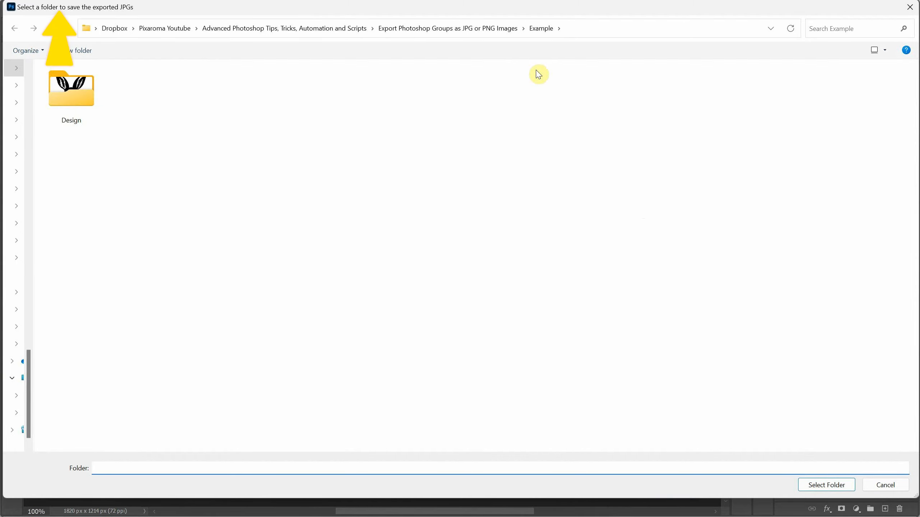
click(822, 484)
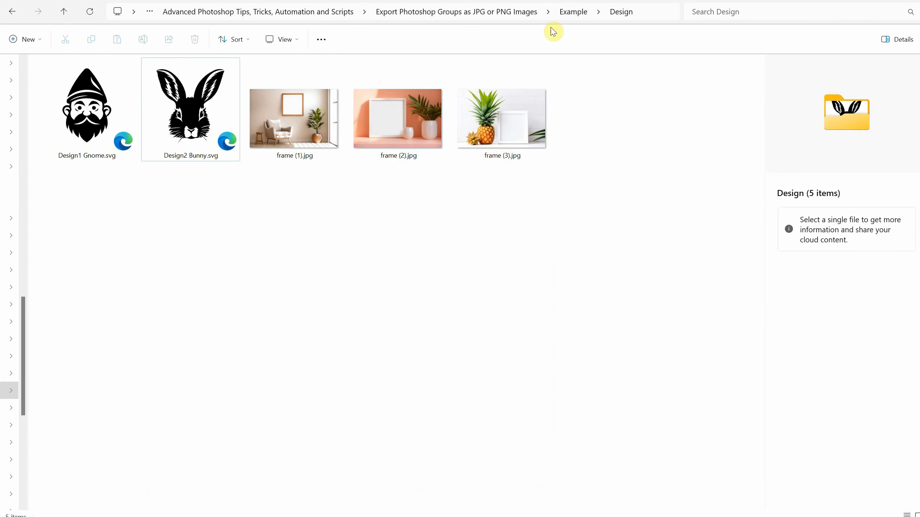
click(572, 12)
click(438, 257)
click(186, 130)
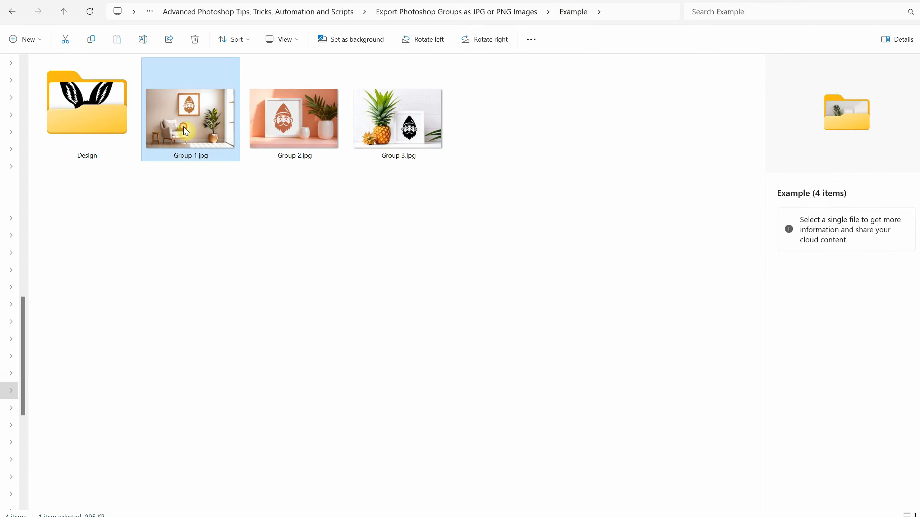
click(295, 131)
click(400, 139)
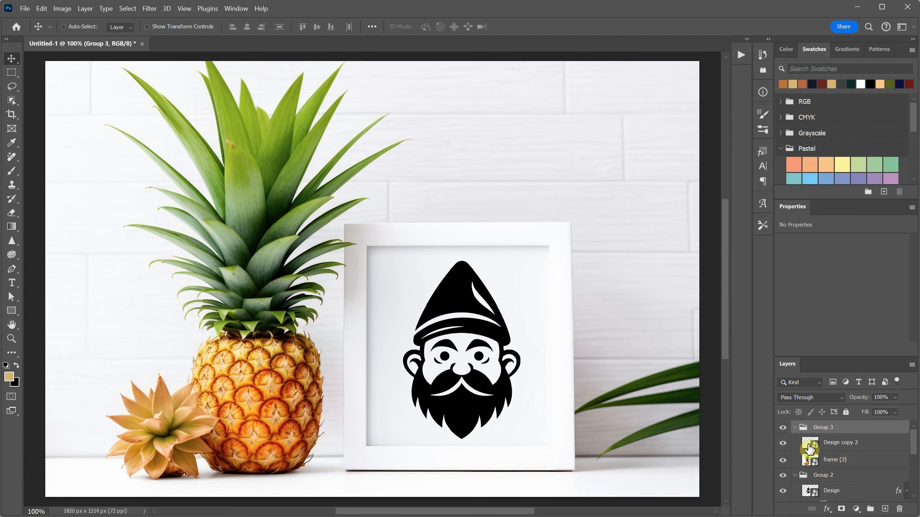
Step: Open the Design copy 2 smart object for editing and place Design2 Bunny.svg from the Design folder in it
double_click(808, 443)
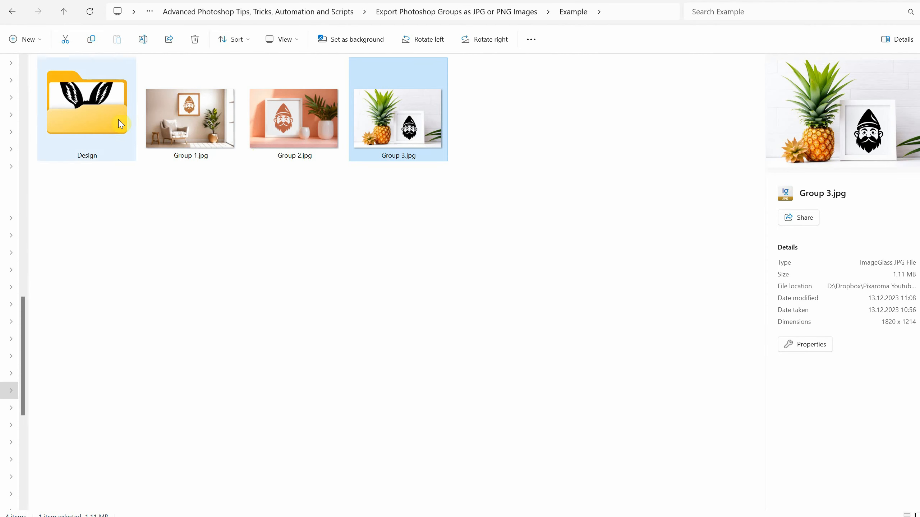
double_click(116, 119)
drag(194, 124, 404, 335)
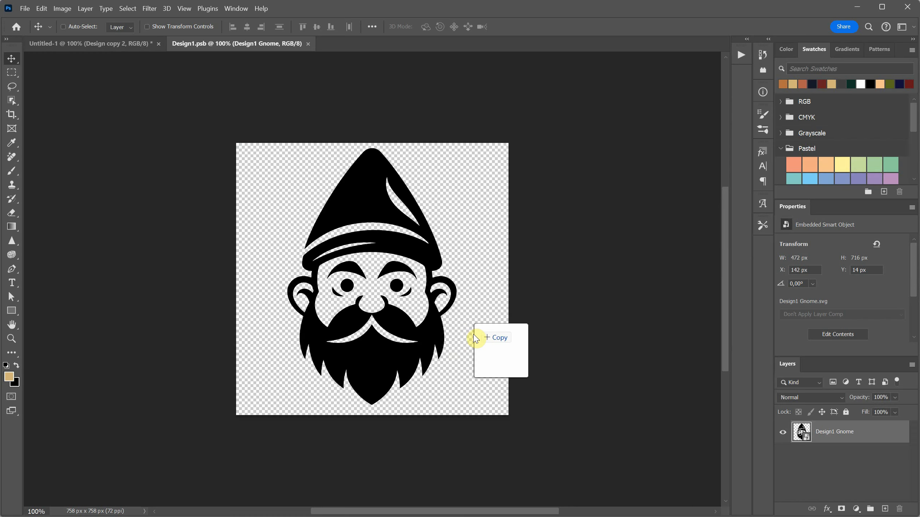
drag(476, 335, 408, 285)
key(Return)
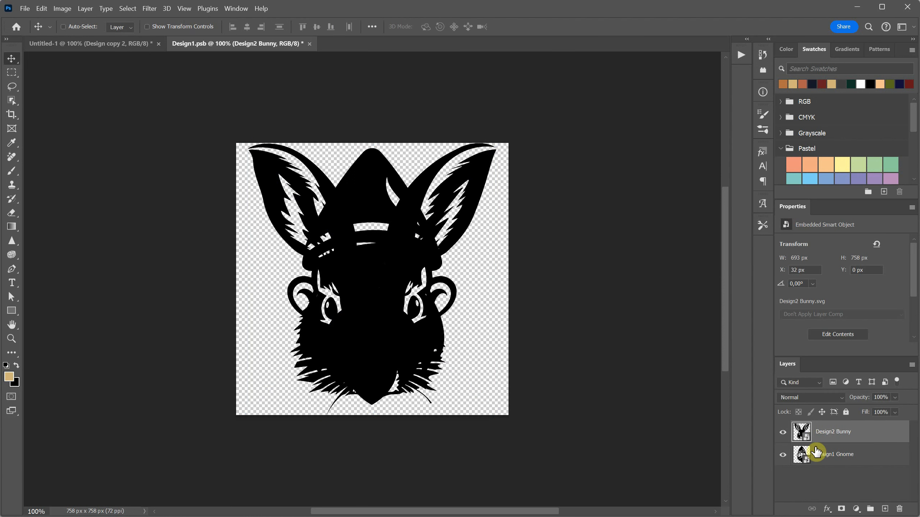
Step: Hide the Design1 Gnome layer and close the smart object document, saving its changes
click(782, 455)
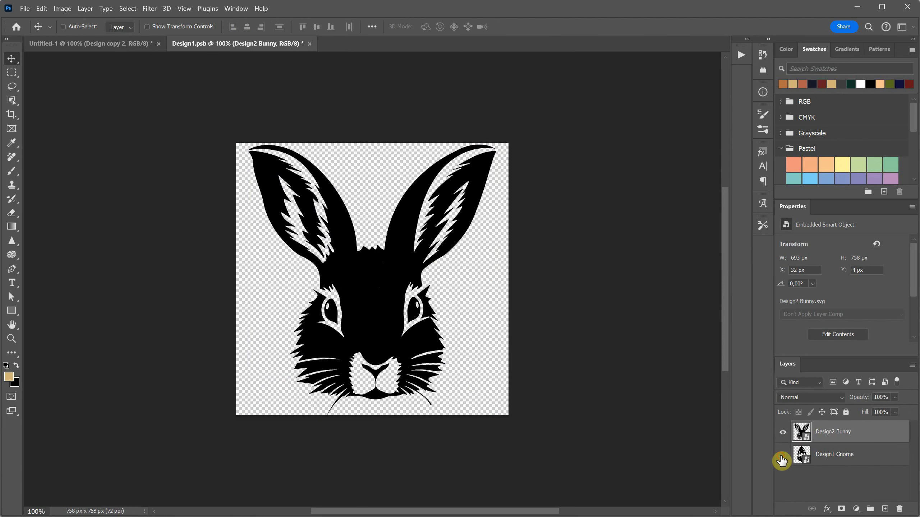
click(310, 44)
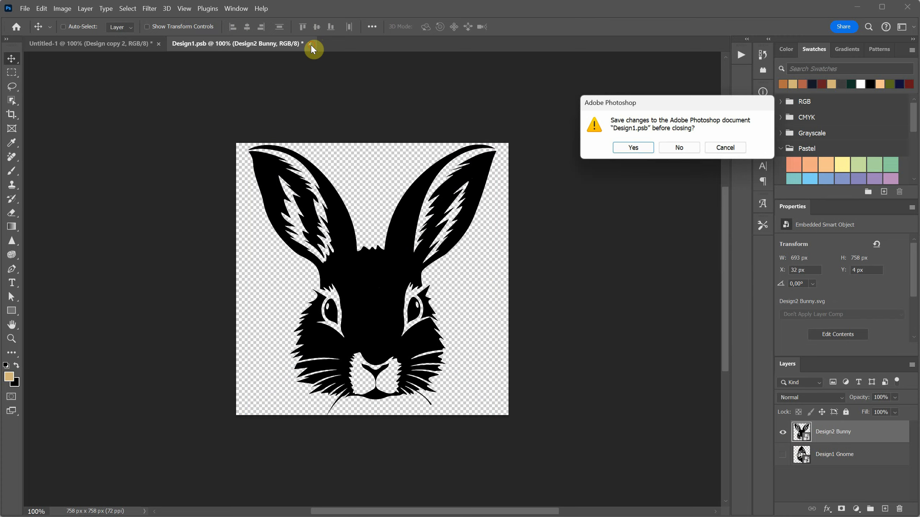
click(634, 145)
Step: Collapse Group 3 and toggle the visibility of Group 3 and Group 2 to check the bunny design in each mockup
click(794, 428)
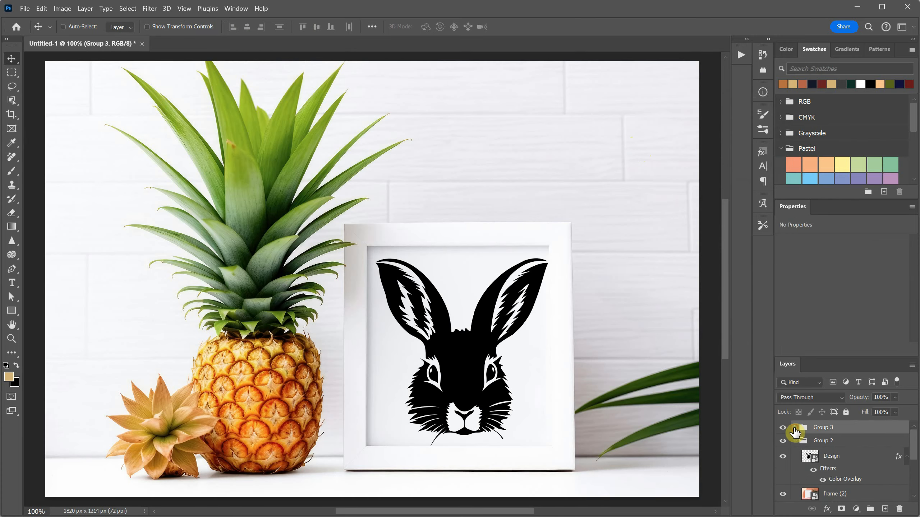
click(785, 429)
click(784, 441)
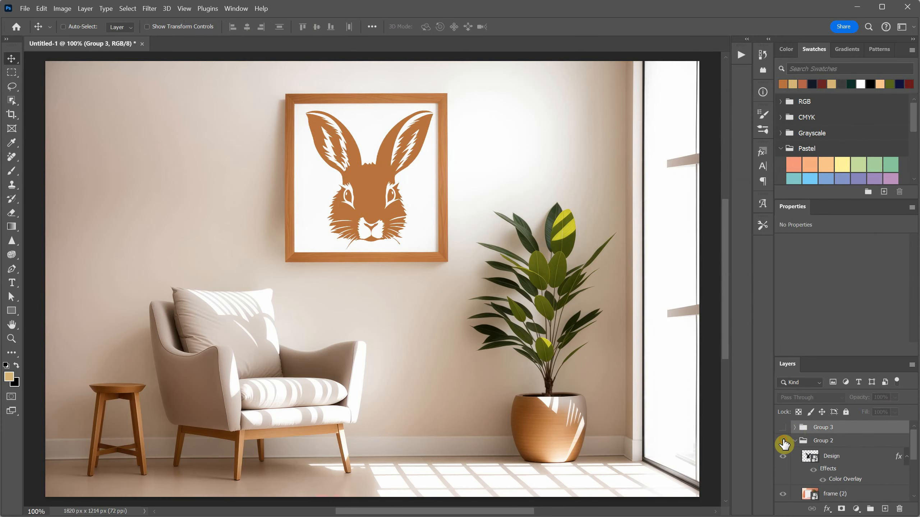
click(784, 442)
Step: Run the Export Groups as JPG or PNG script and save the groups as JPGs in the Example folder
click(25, 8)
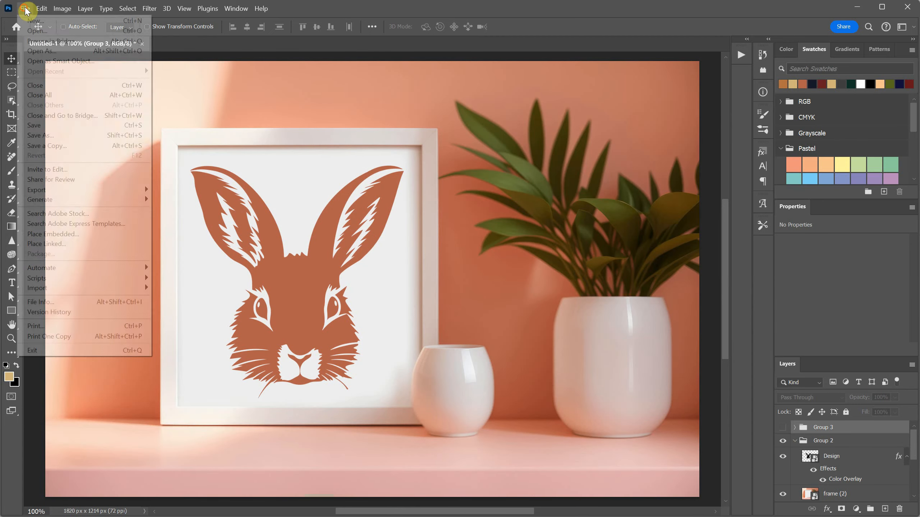
mouse_move(92, 284)
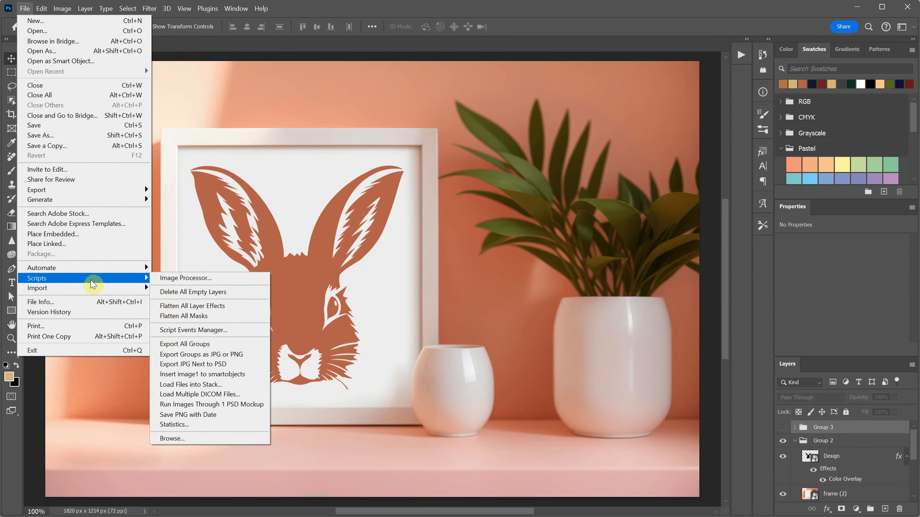
click(205, 355)
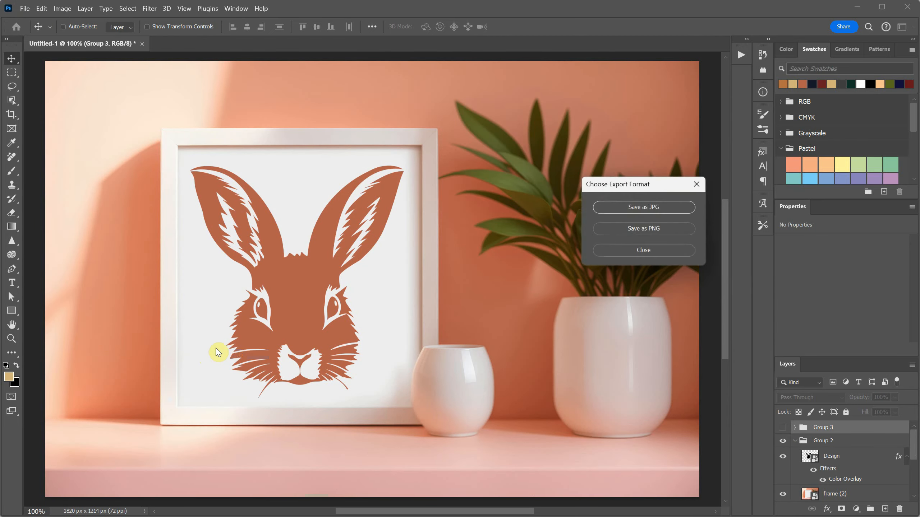
click(656, 210)
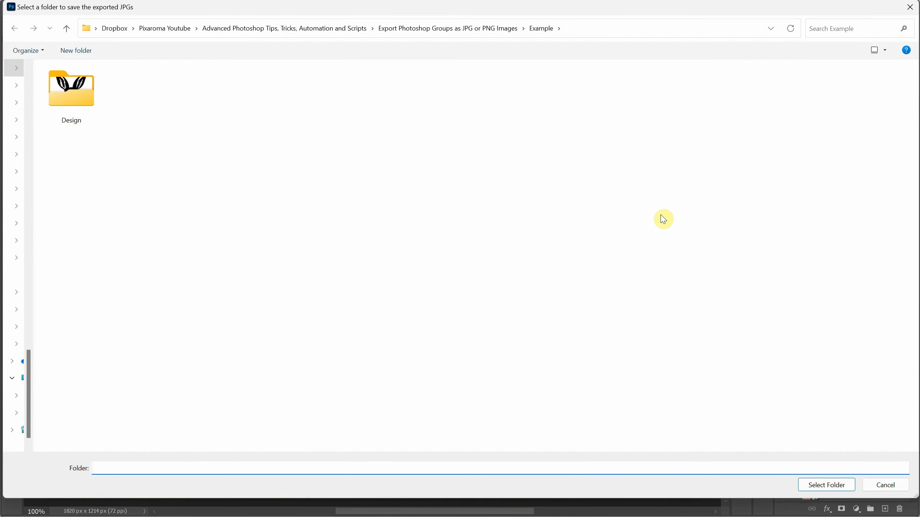
click(817, 486)
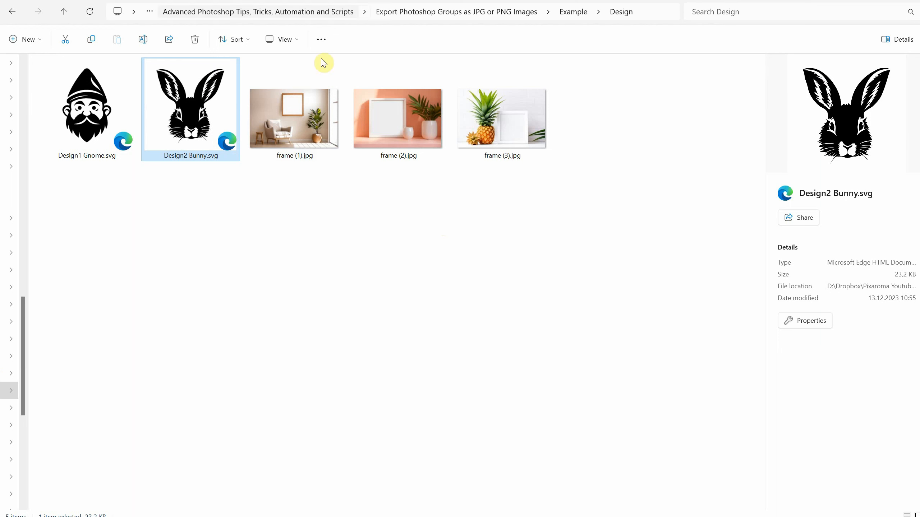
Step: Review the newly exported Group 1, Group 2 and Group 3 JPGs in the Example folder
click(572, 12)
click(206, 128)
click(300, 137)
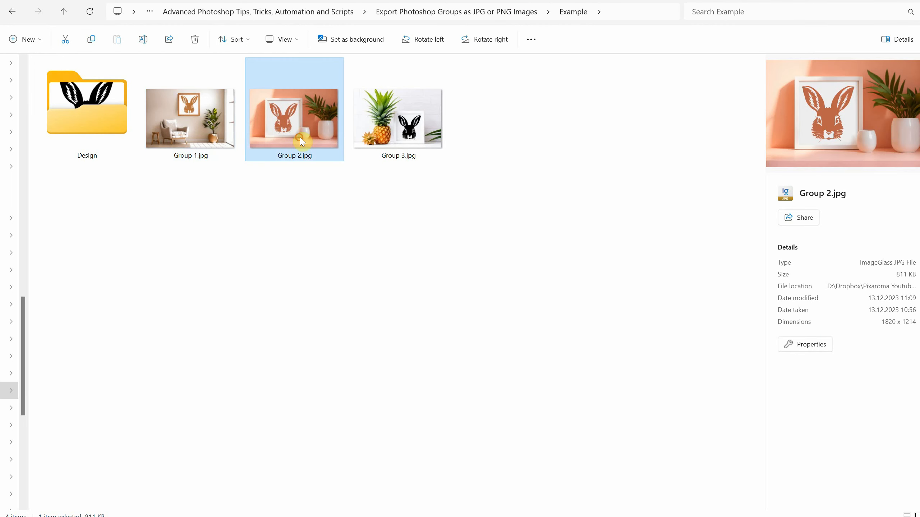
click(392, 145)
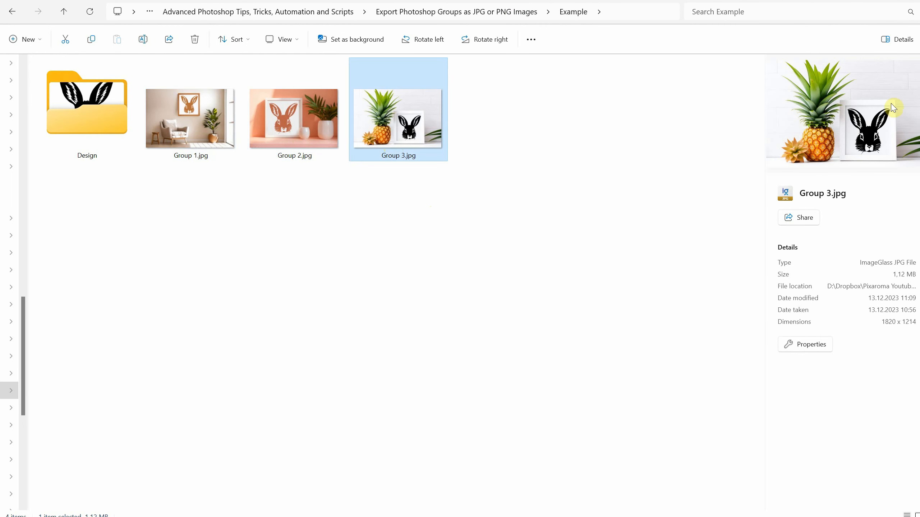
Step: Open the Design folder and look over the three frame images
double_click(74, 116)
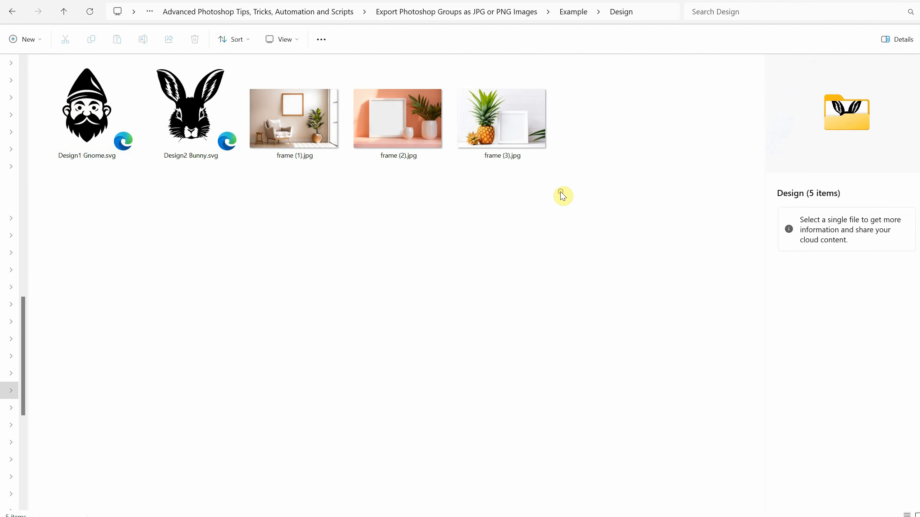
drag(573, 178, 297, 118)
click(425, 202)
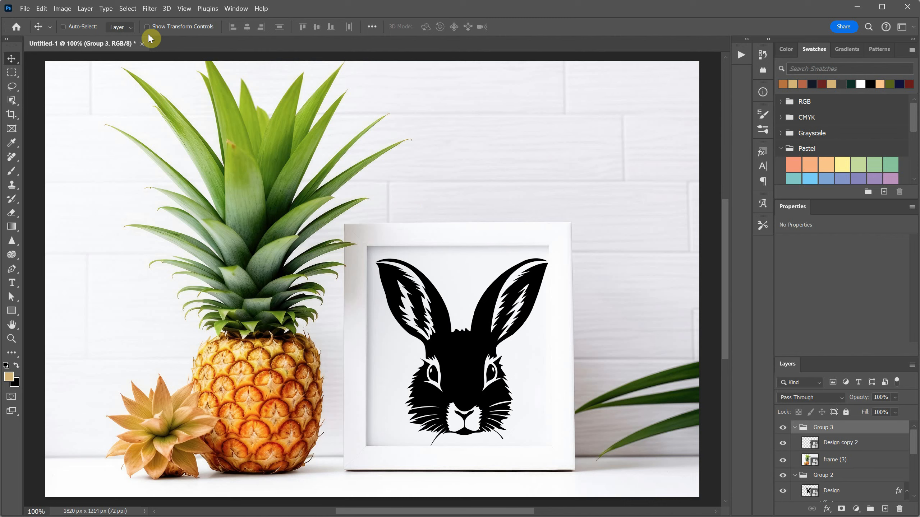
Step: Close the mockup document without saving and create a new 1820 x 1214 px document at 72 ppi with a white background
click(142, 44)
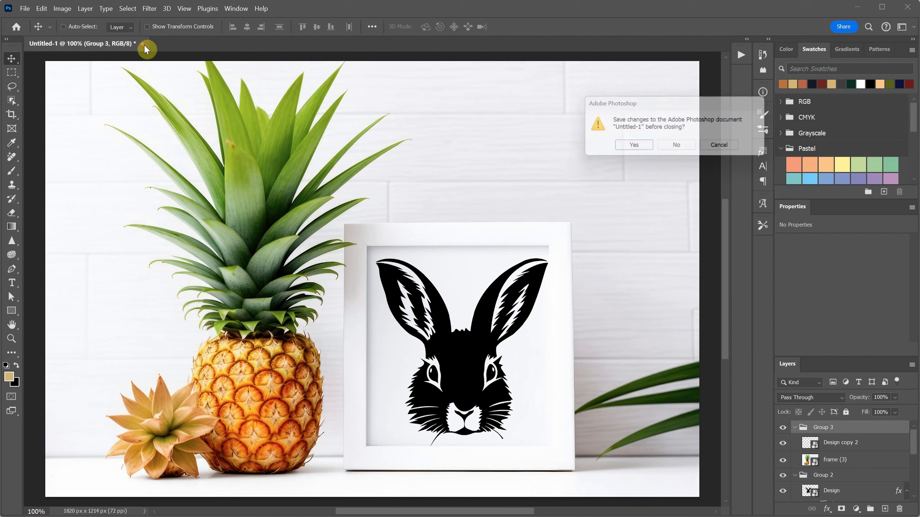
click(683, 146)
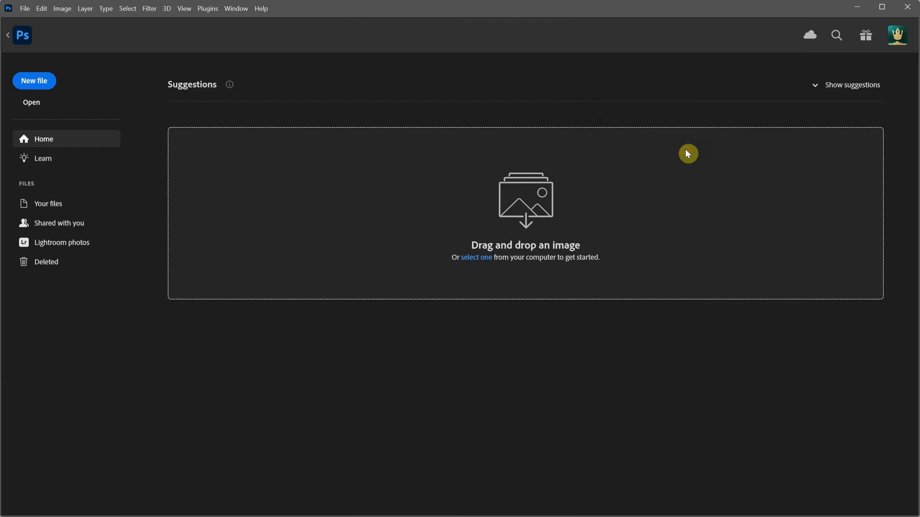
click(35, 80)
click(557, 153)
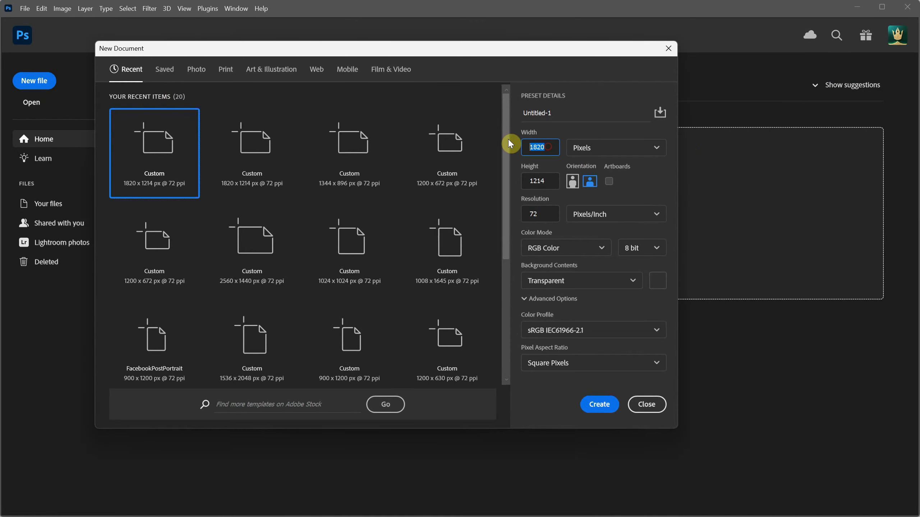
click(548, 181)
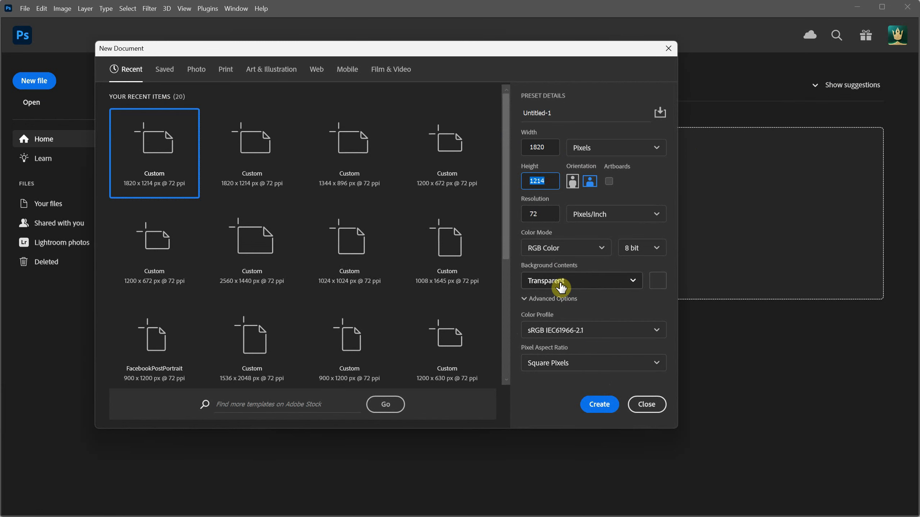
click(570, 287)
click(564, 301)
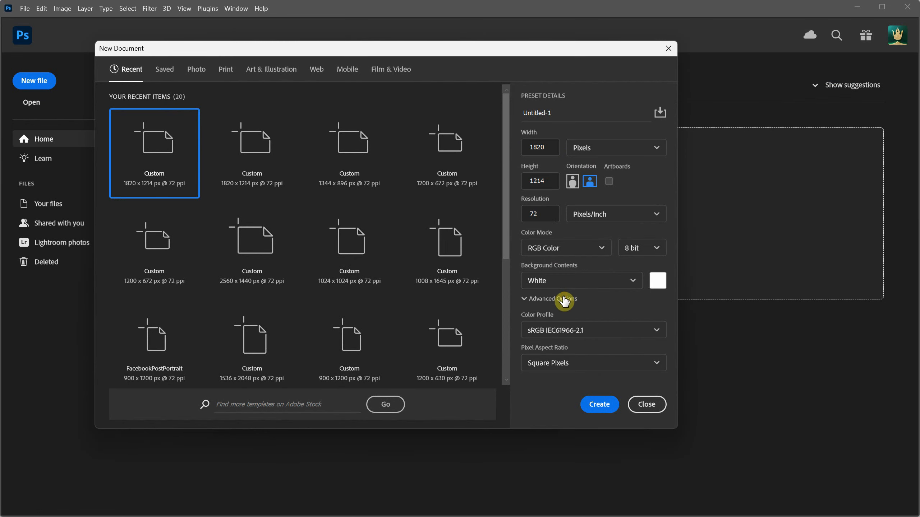
click(599, 404)
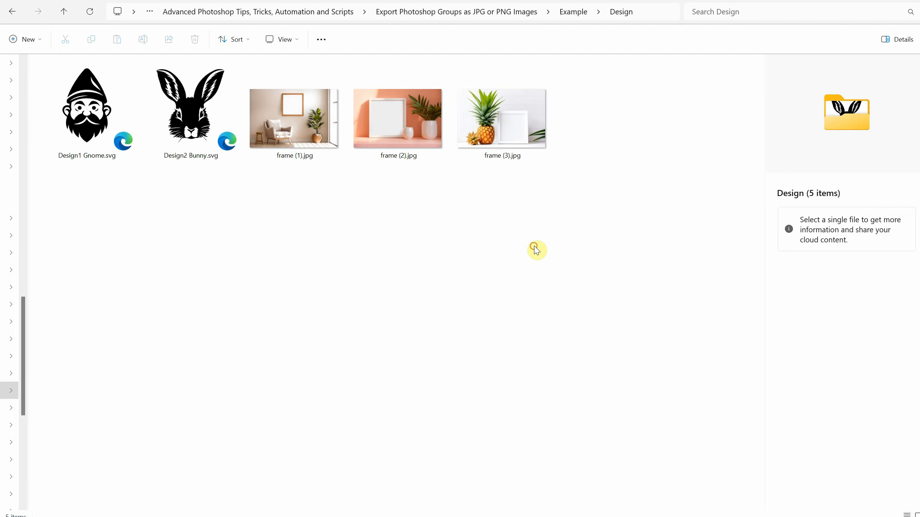
Step: Place frame (1).jpg, frame (2).jpg and frame (3).jpg from the Design folder into the document and scale each to fill the canvas
drag(608, 214, 341, 159)
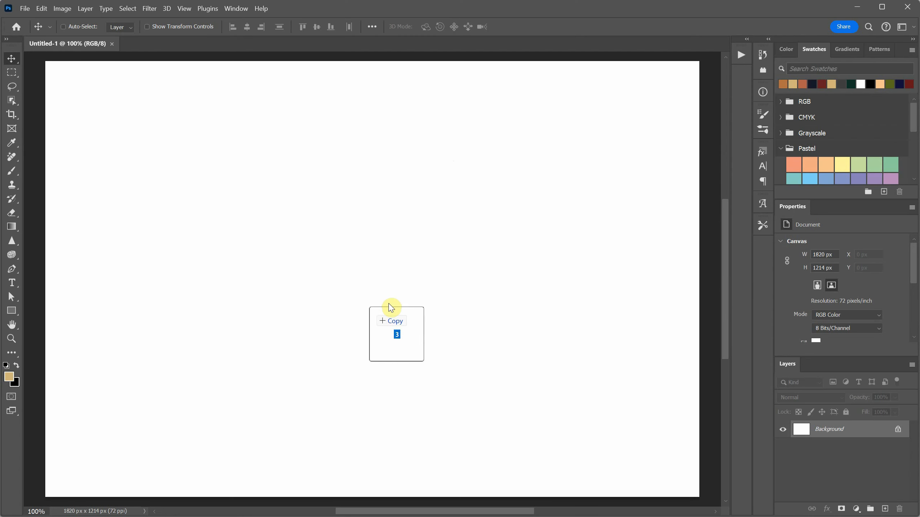
drag(390, 304, 321, 276)
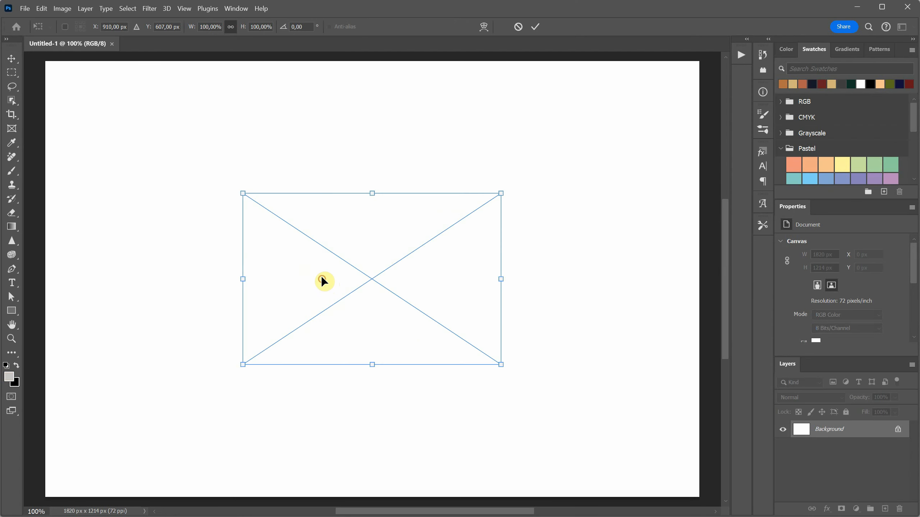
drag(535, 188, 708, 71)
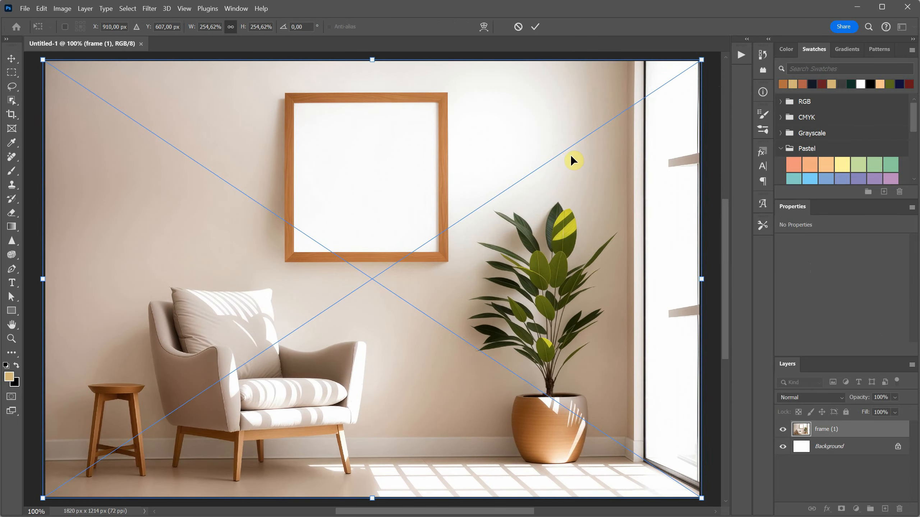
key(Return)
drag(517, 195, 702, 66)
key(Return)
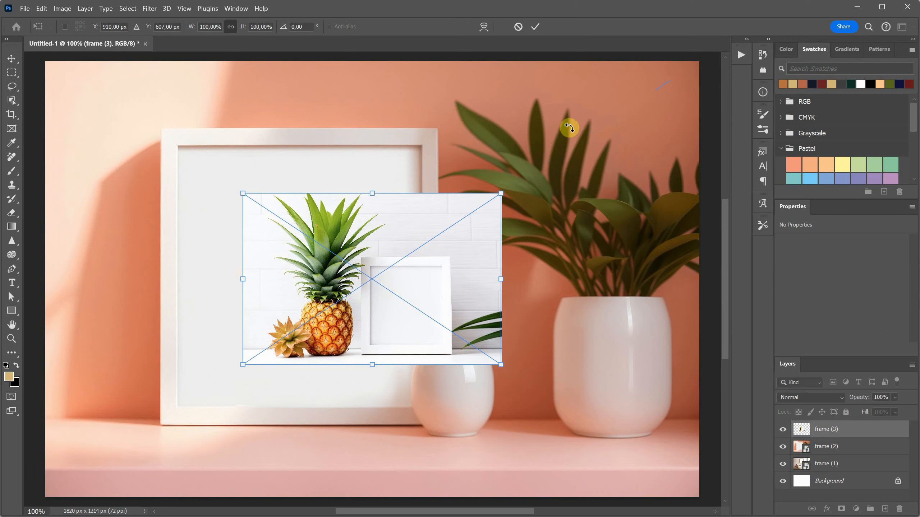
drag(502, 194, 700, 63)
key(Return)
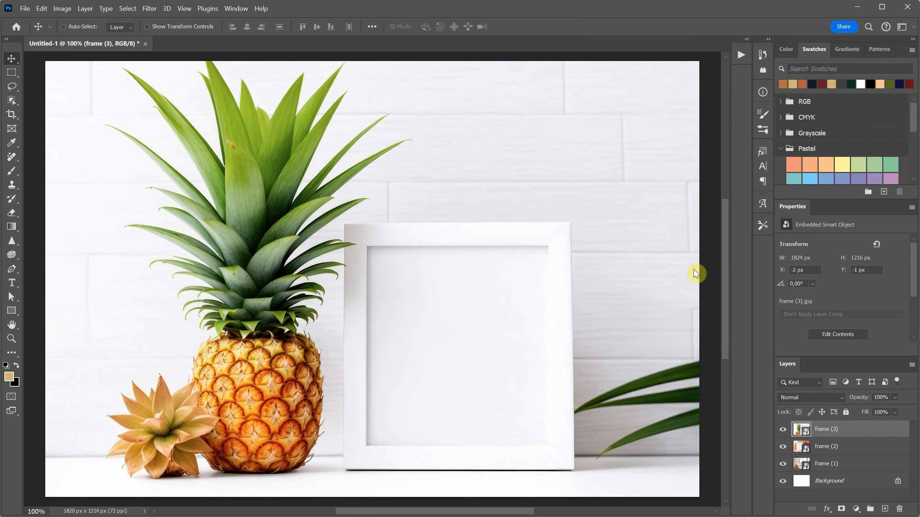
Step: Hide the frame (3) layer and draw a square of about 754 x 754 px over the white picture frame in frame (2)
click(781, 429)
click(779, 447)
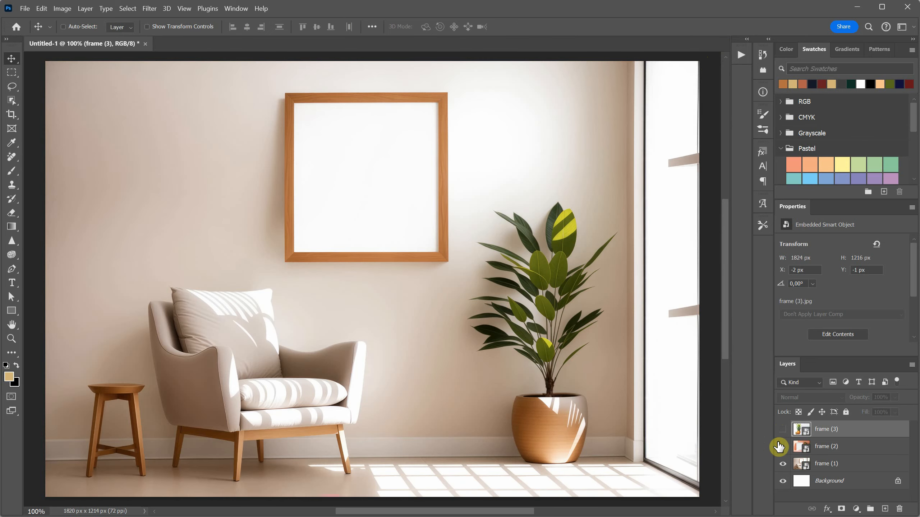
click(780, 447)
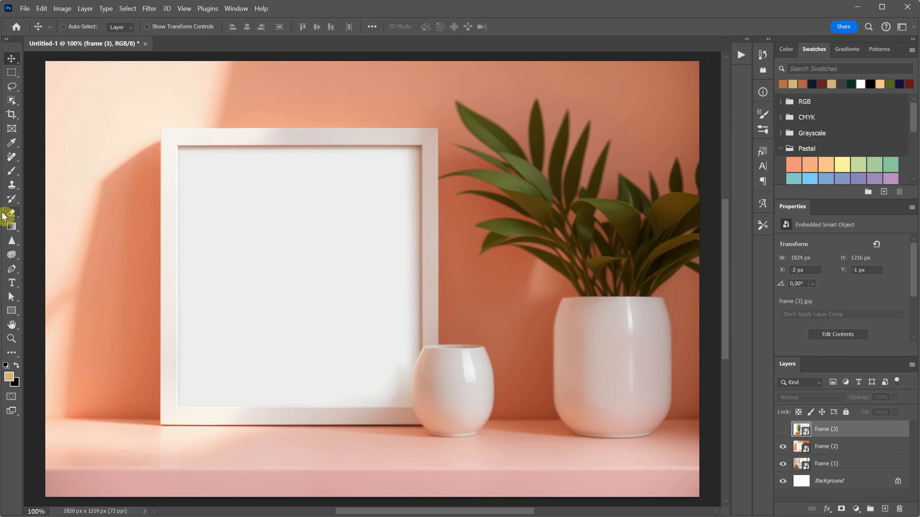
click(11, 311)
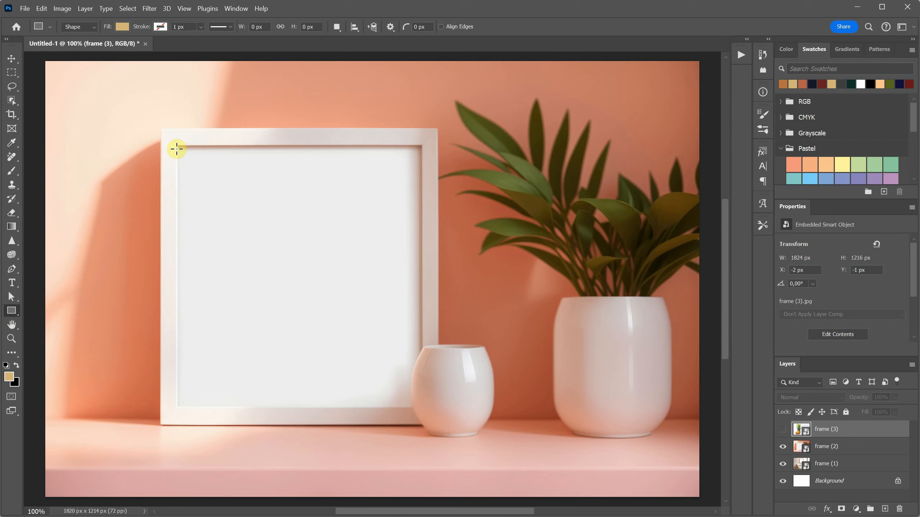
drag(167, 142, 438, 427)
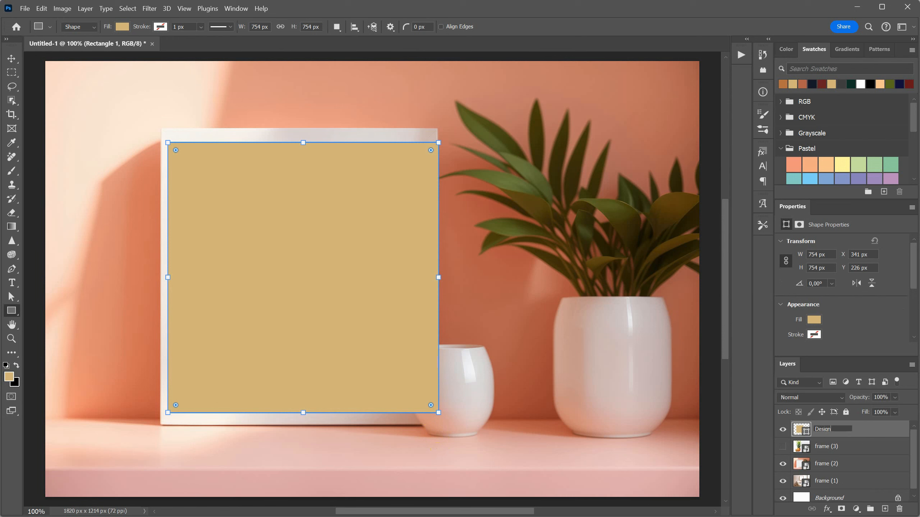
Step: Rename the square's shape layer as Design and convert it to a smart object
key(Return)
right_click(835, 432)
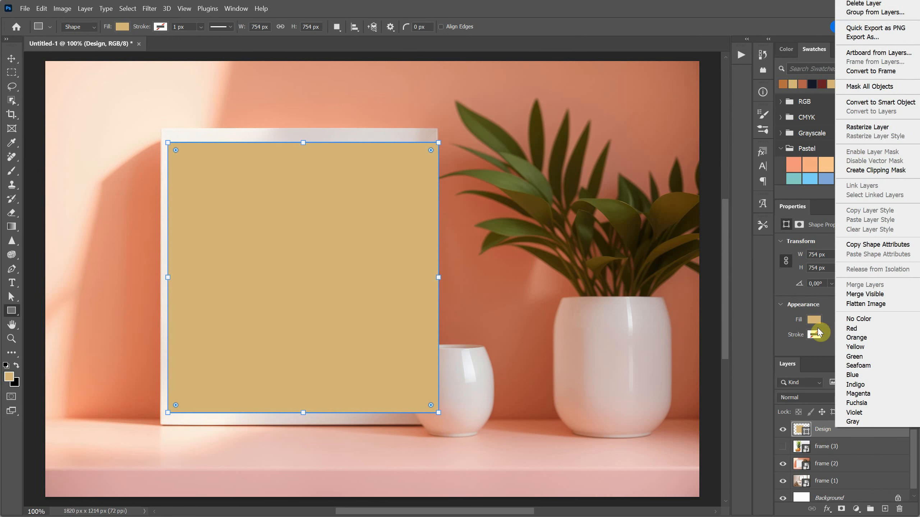
click(871, 104)
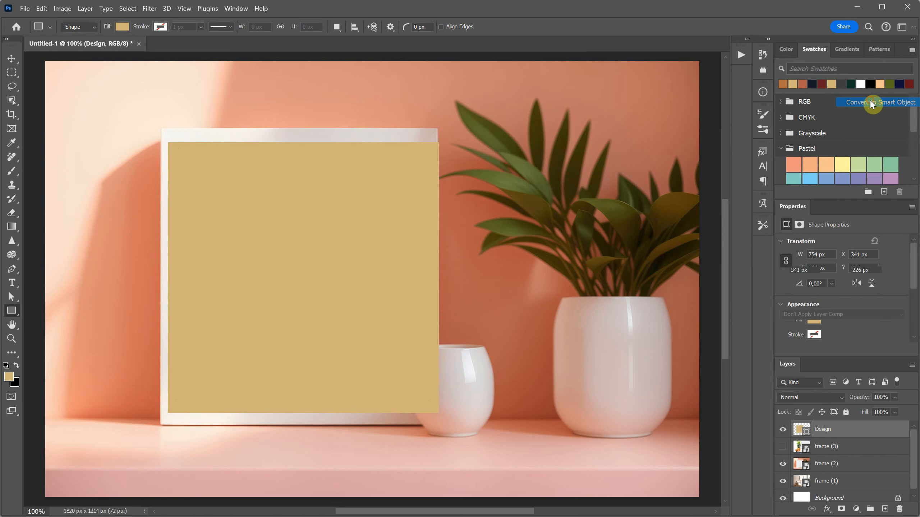
Step: Open the Design smart object's contents and place Design2 Bunny.svg centred in it, scaled to about 631 x 690 px
double_click(801, 431)
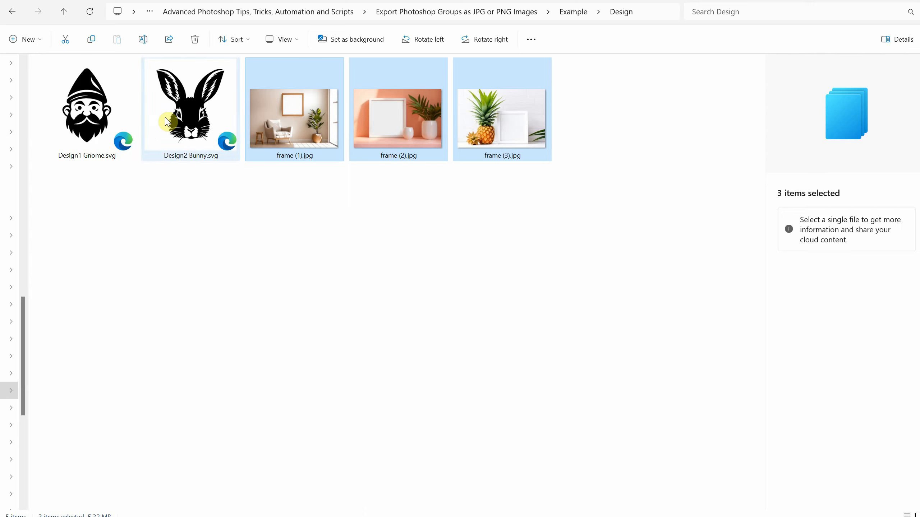
drag(166, 121, 462, 365)
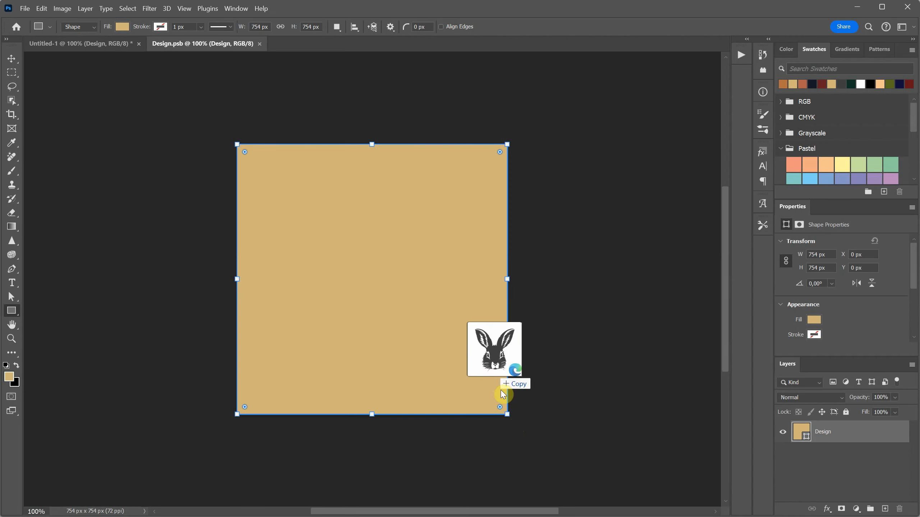
drag(493, 349, 383, 304)
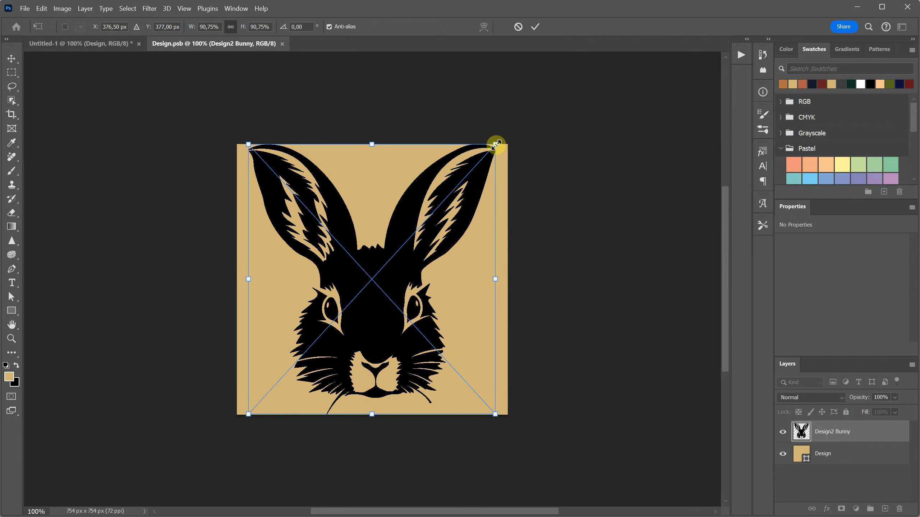
drag(496, 145, 487, 150)
key(Return)
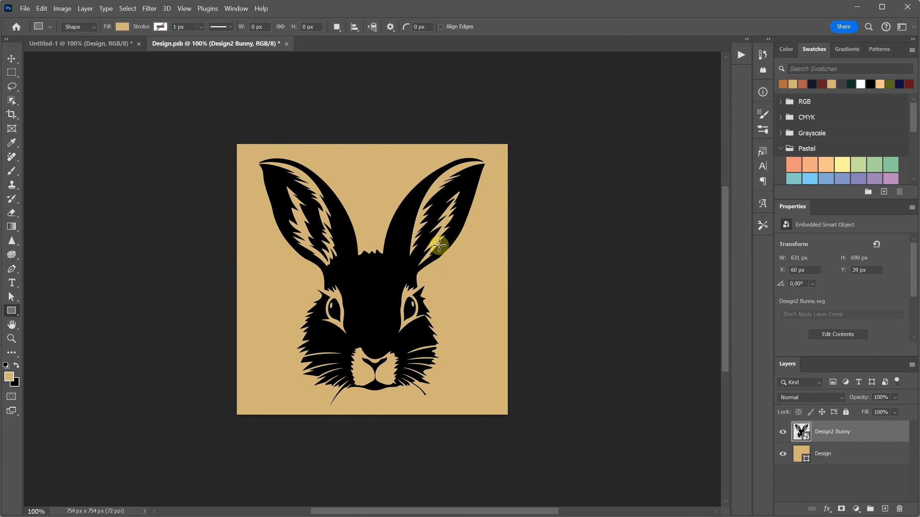
Step: Delete the tan square layer beneath the bunny, then close Design.psb and save its changes
click(839, 457)
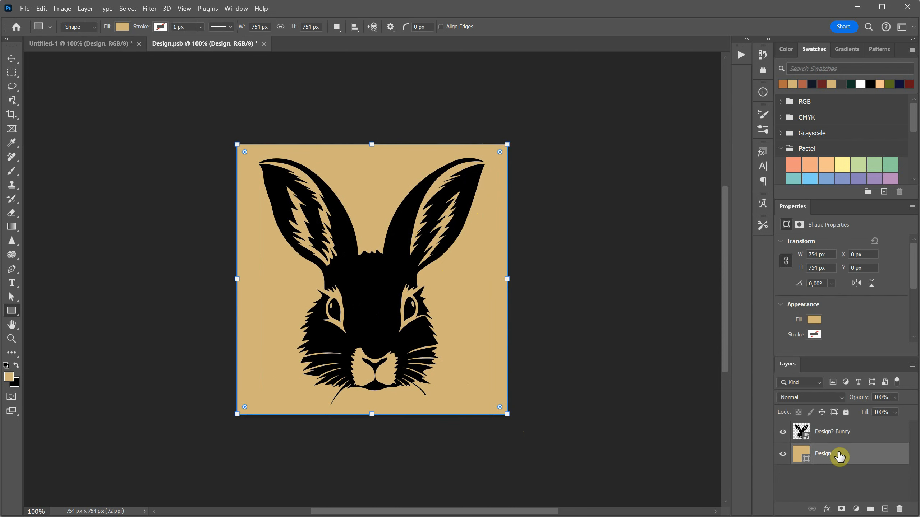
key(Delete)
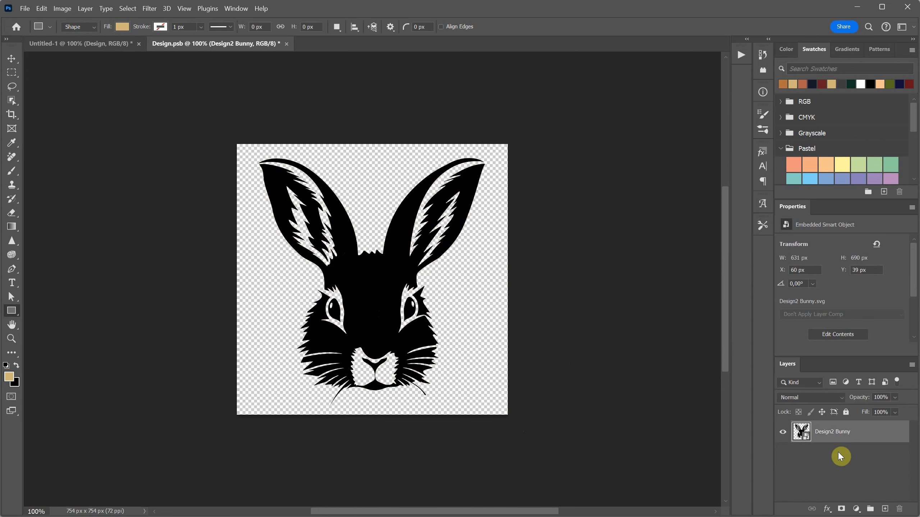
click(288, 44)
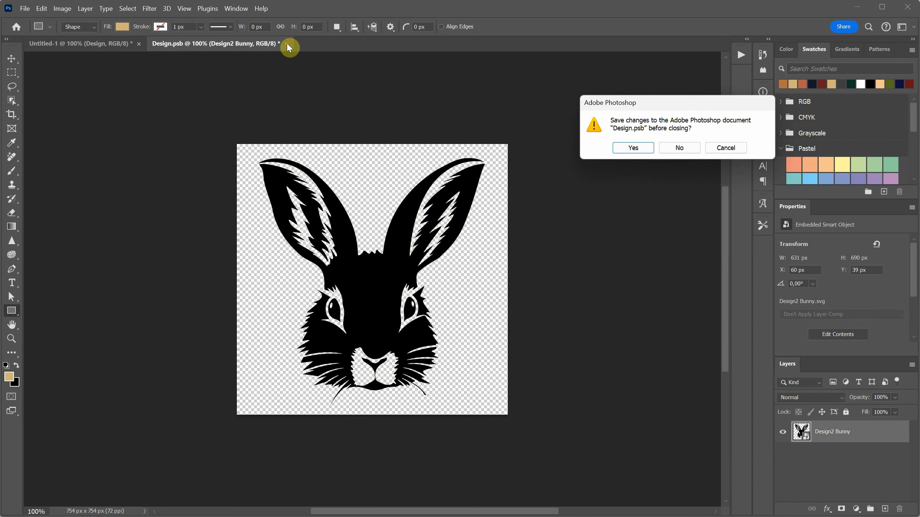
click(640, 151)
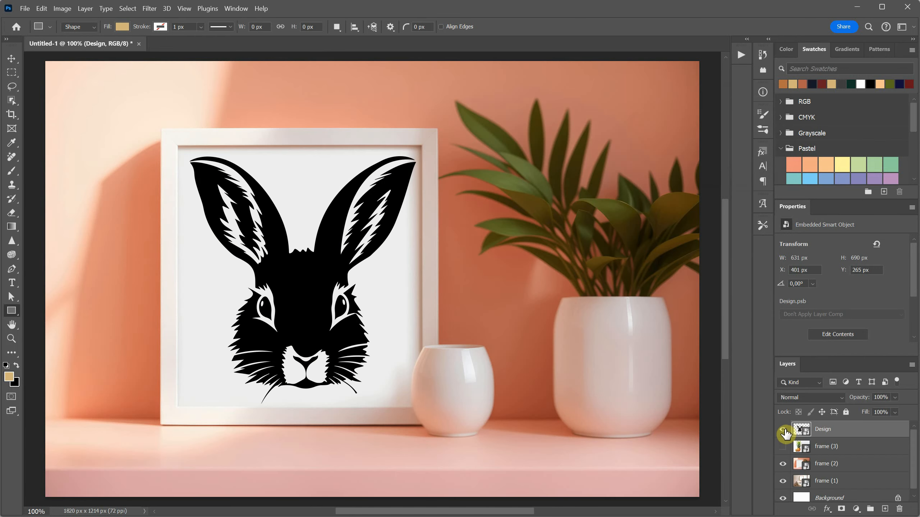
Step: Move the frame (1) layer above Design, then duplicate the Design layer and place the copy directly above frame (1)
key(v)
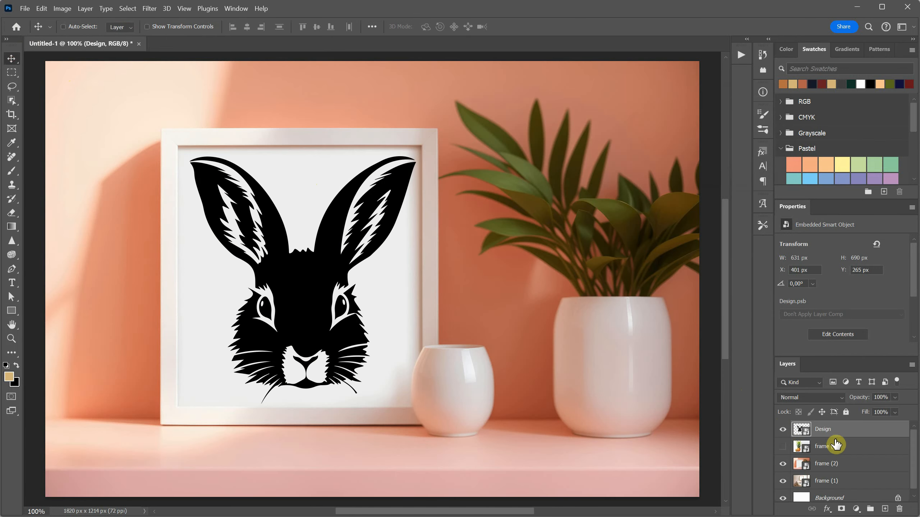
scroll(835, 445, down, 1)
mouse_move(837, 435)
mouse_down()
mouse_move(839, 455)
mouse_move(829, 453)
mouse_move(829, 432)
mouse_up()
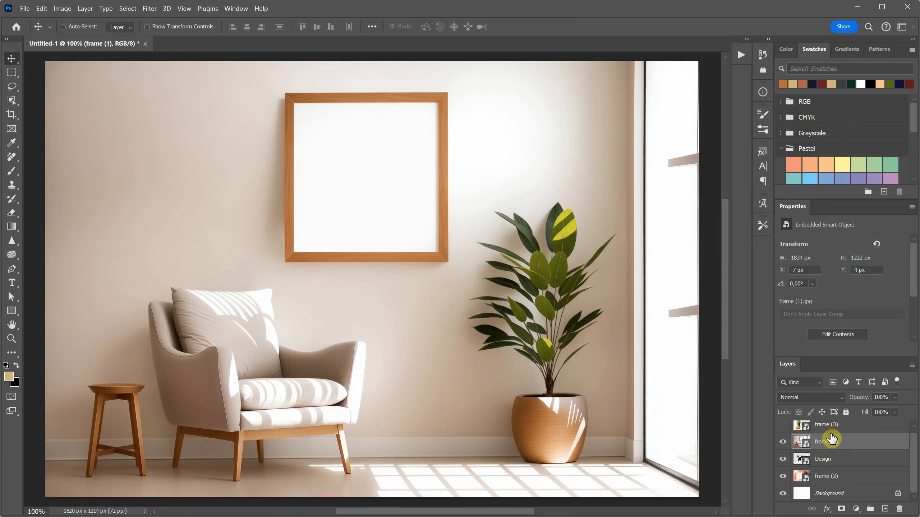
drag(839, 464, 884, 509)
drag(832, 458, 828, 434)
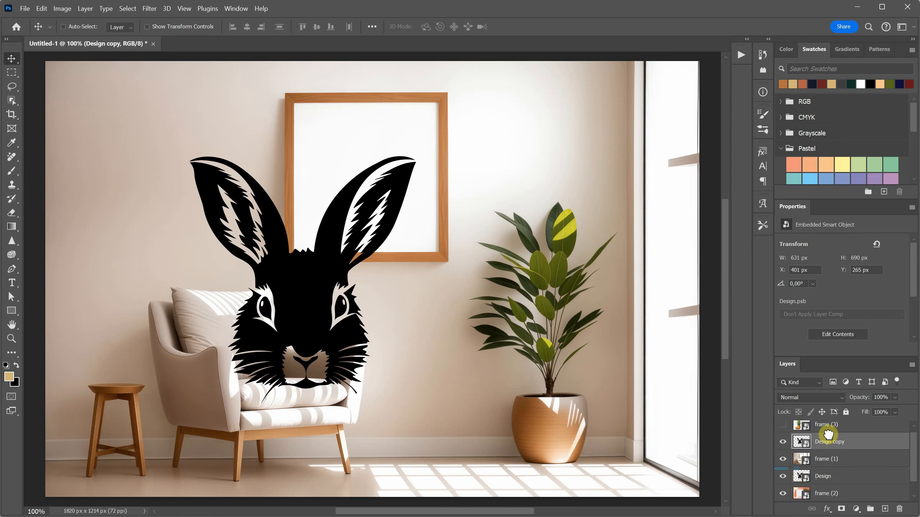
Step: Move the Design copy bunny into the wooden wall frame and scale it proportionally to about 55% so it fits inside
drag(347, 320, 417, 257)
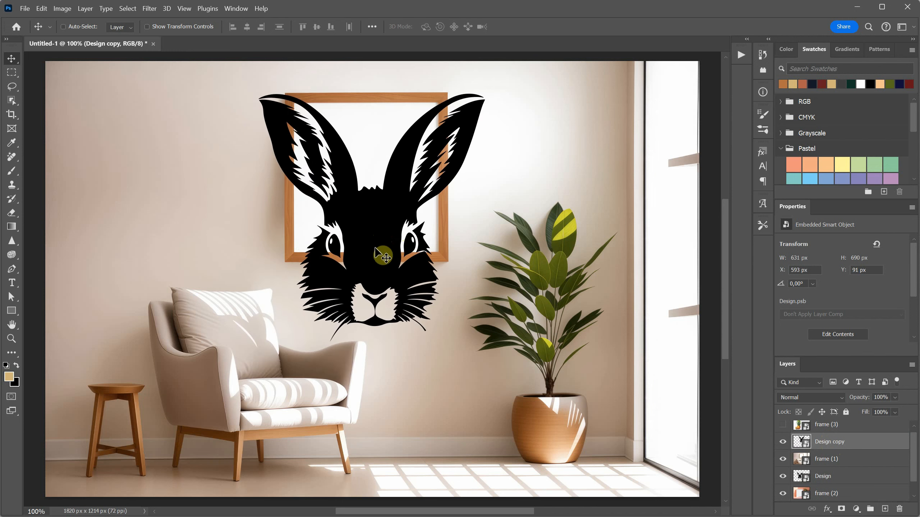
click(42, 8)
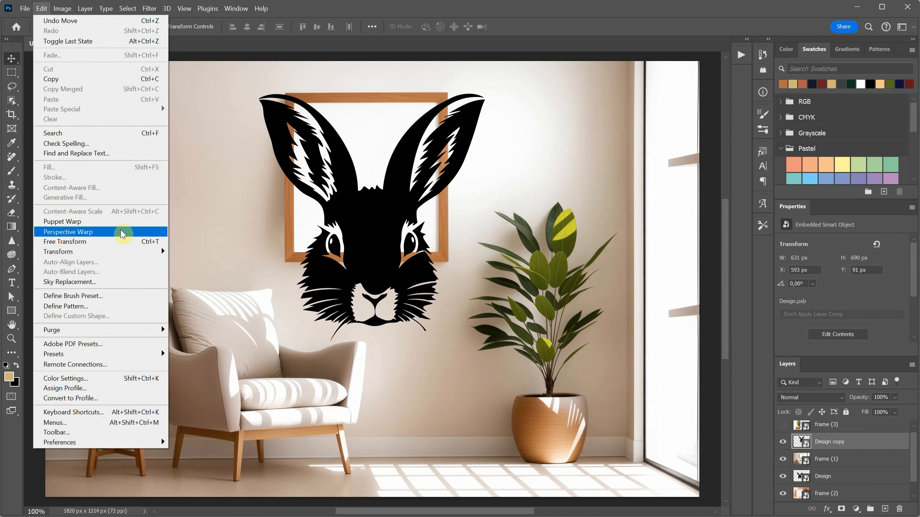
click(114, 246)
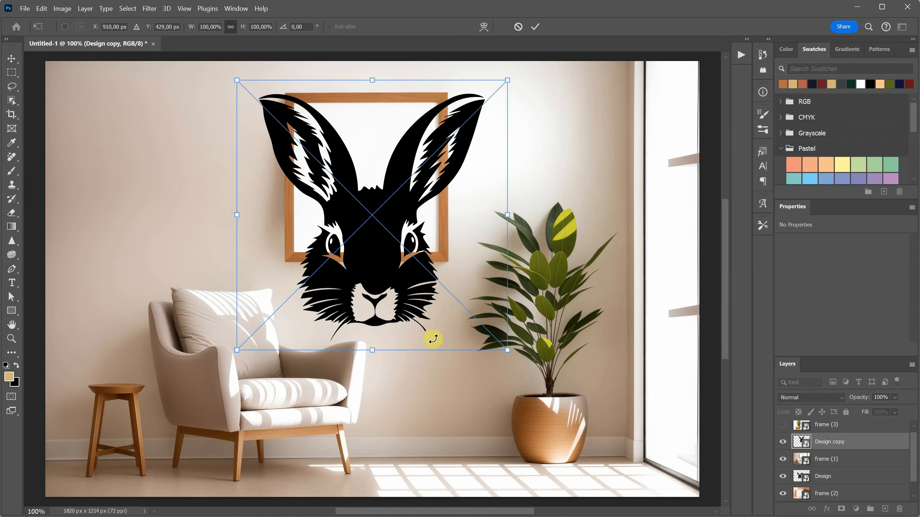
drag(507, 350, 386, 232)
drag(308, 162, 365, 189)
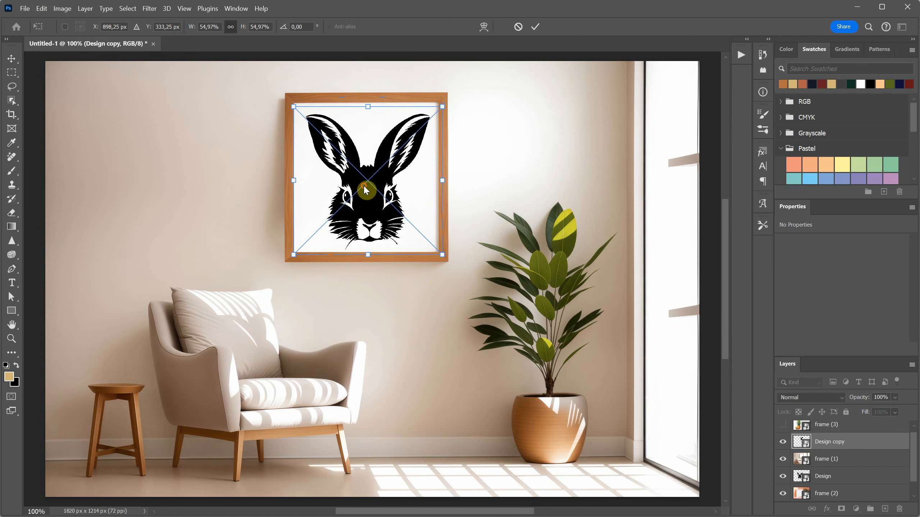
double_click(366, 189)
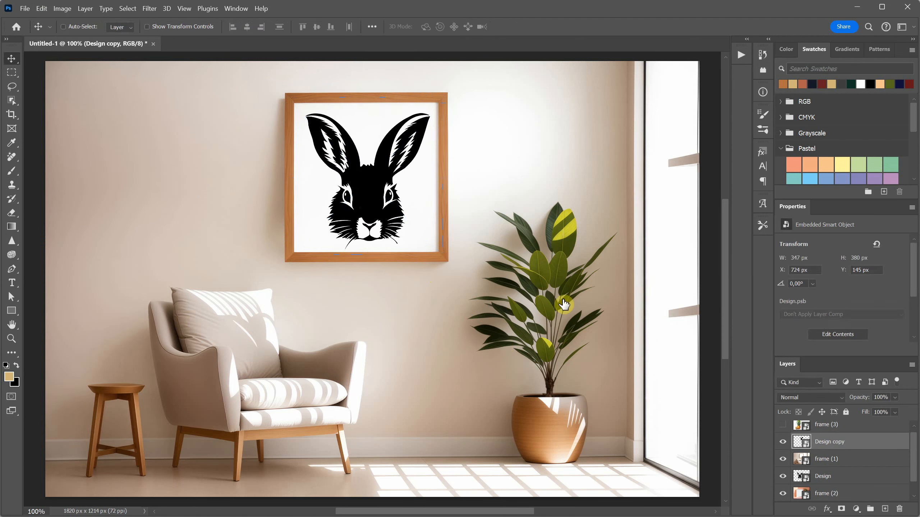
Step: Add a Color Overlay in dark brown 65564a to the Design copy layer and collapse its effects list
click(827, 511)
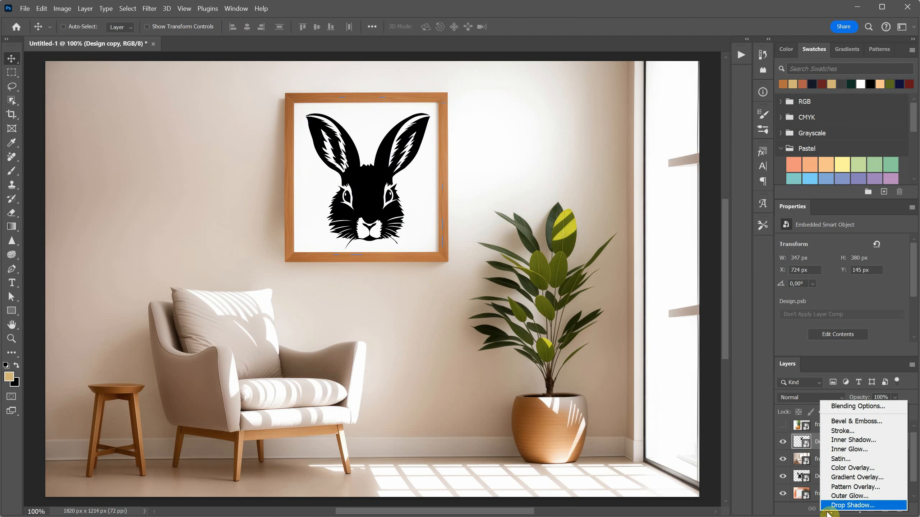
click(853, 468)
drag(886, 241, 504, 179)
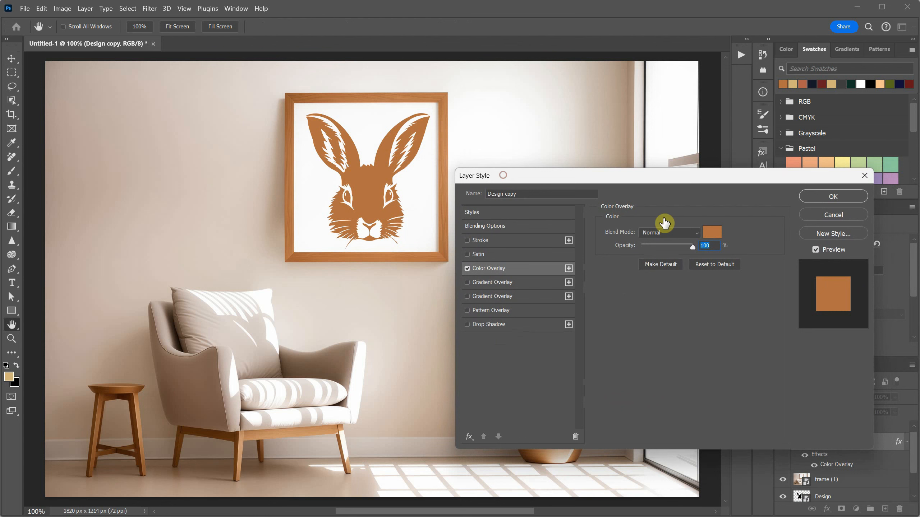
click(711, 233)
drag(563, 248, 564, 258)
mouse_move(627, 327)
mouse_down()
mouse_move(617, 320)
mouse_move(608, 330)
mouse_move(578, 310)
mouse_move(612, 390)
mouse_move(599, 365)
mouse_up()
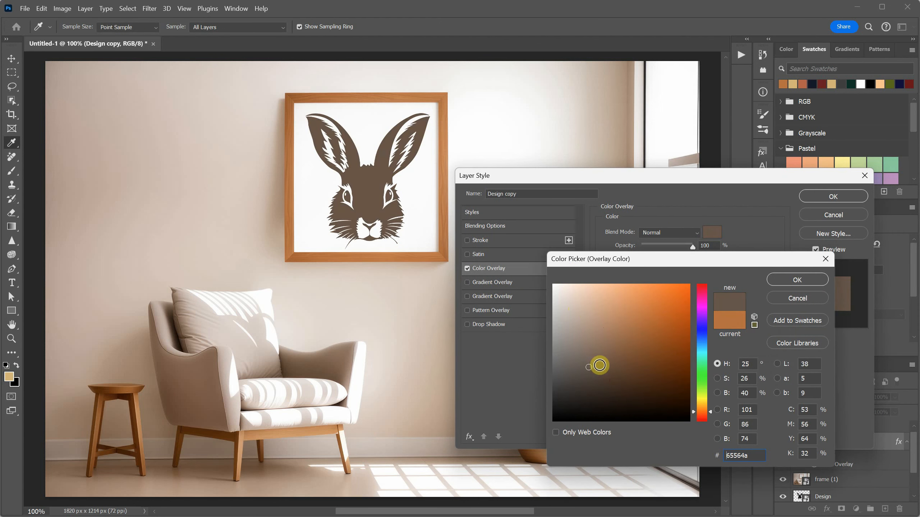
click(797, 279)
click(832, 197)
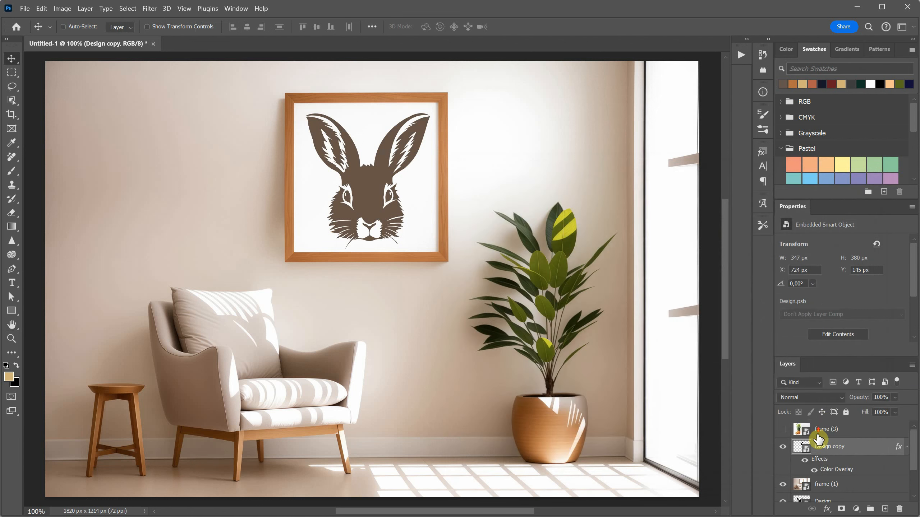
click(907, 448)
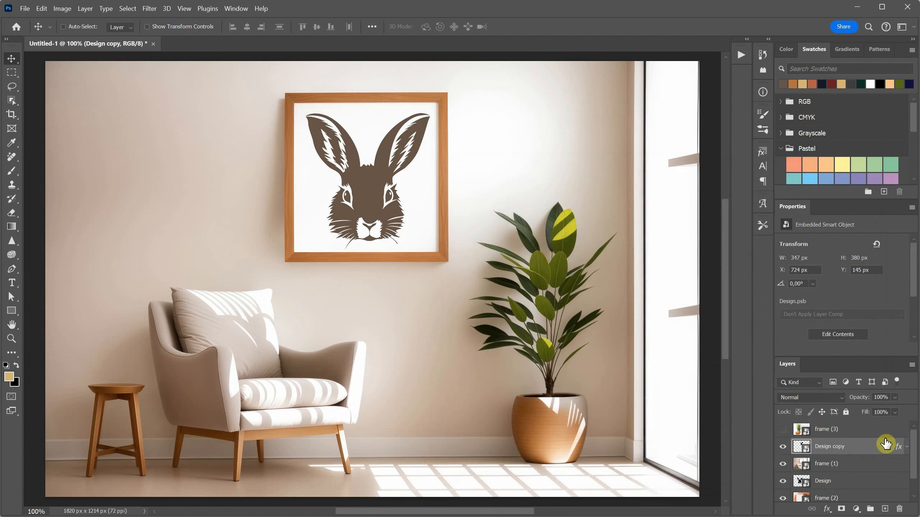
Step: Duplicate the Design copy layer, move the duplicate above frame (3) and make frame (3) visible
drag(833, 457, 882, 508)
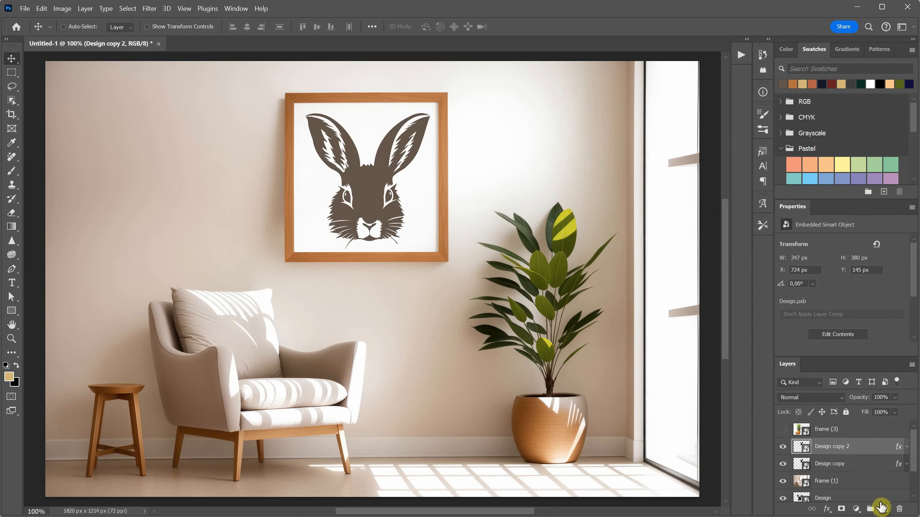
mouse_move(838, 442)
mouse_down()
mouse_move(831, 419)
mouse_move(833, 429)
mouse_up()
click(782, 447)
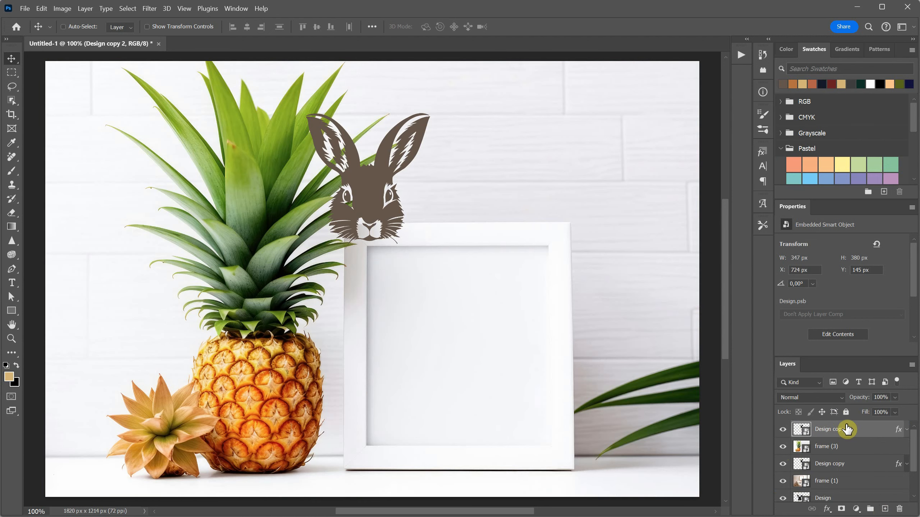
Step: Centre the Design copy 2 bunny in the white frame beside the pineapple and enlarge it to about 422 x 461 px
drag(384, 189, 477, 361)
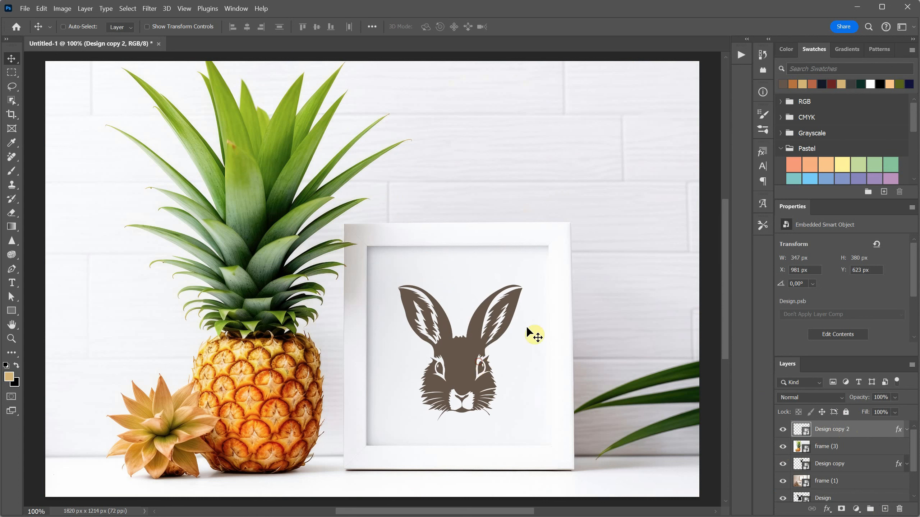
key(ctrl+t)
drag(534, 277, 556, 237)
key(Return)
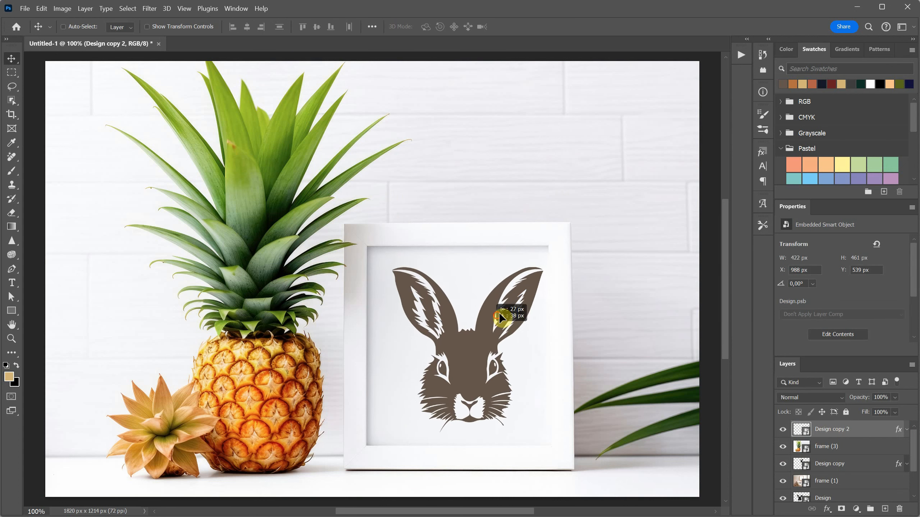
drag(502, 314, 519, 349)
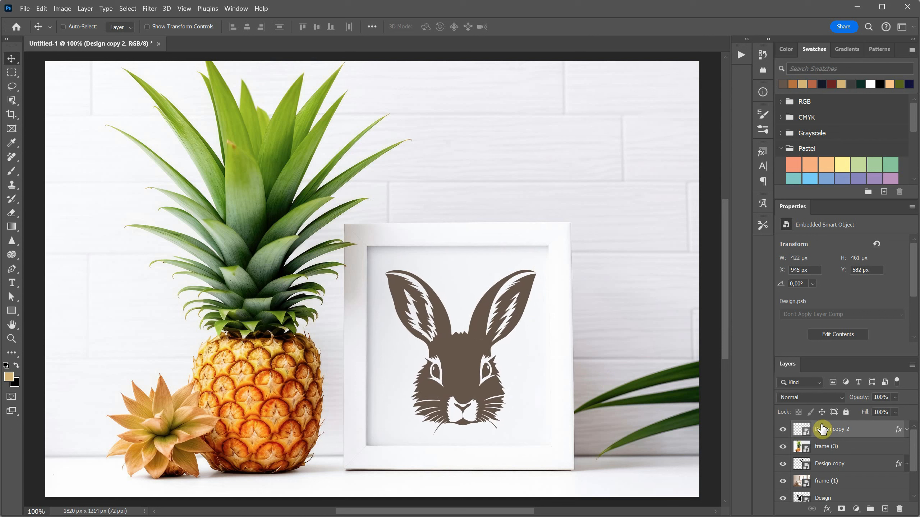
Step: Change the Color Overlay of Design copy 2 to green 607a5a, sampled from the pineapple leaves
click(907, 429)
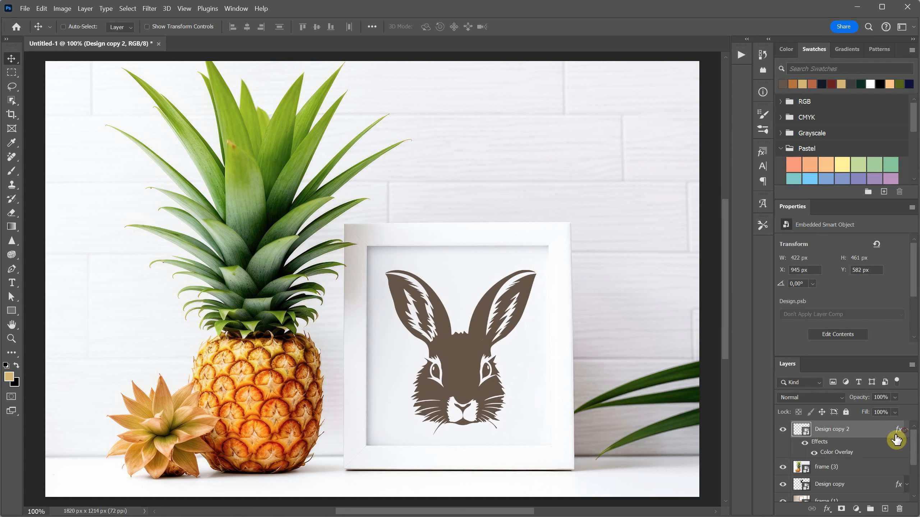
double_click(829, 454)
click(708, 233)
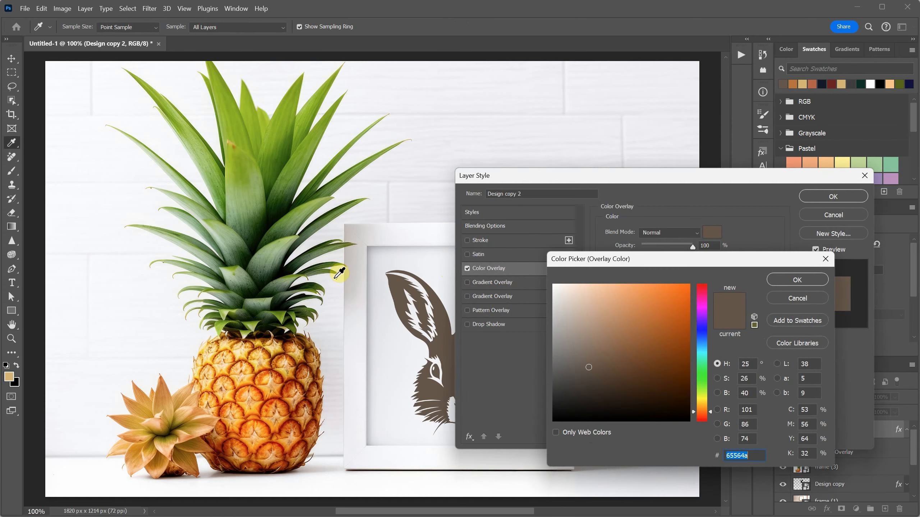
click(265, 268)
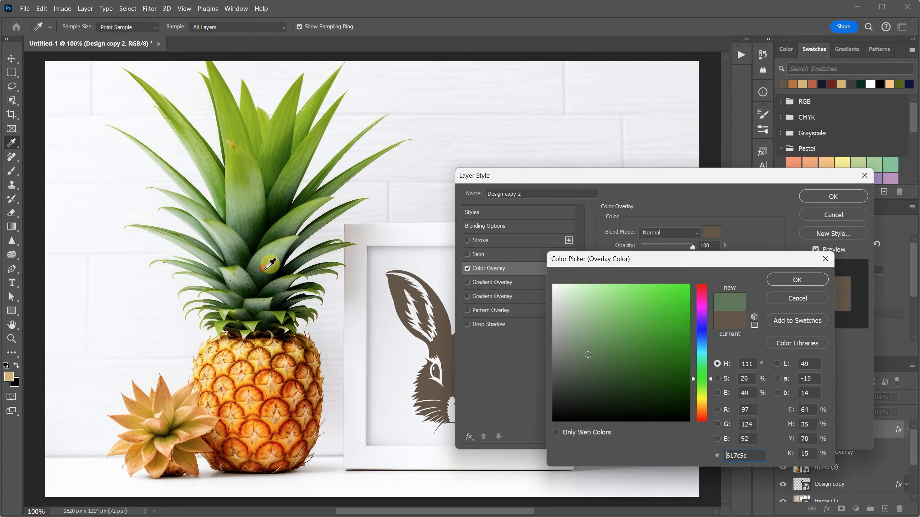
click(792, 281)
click(832, 197)
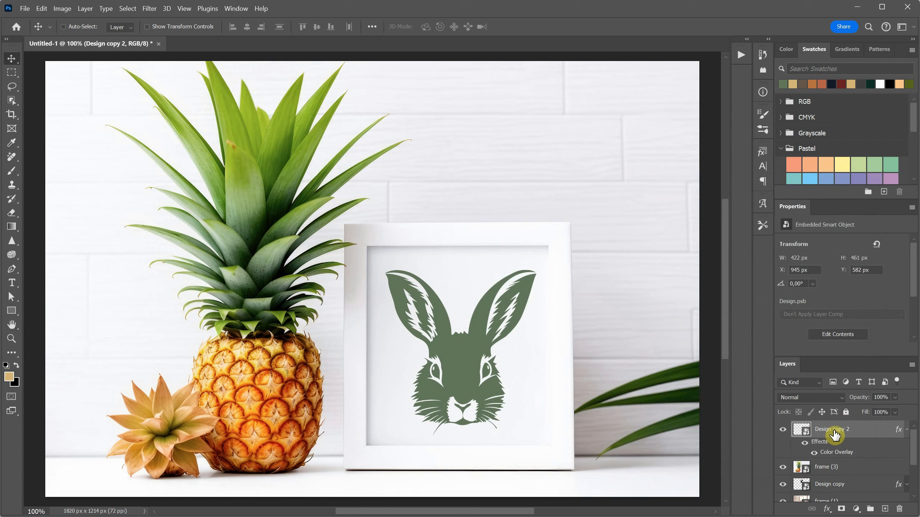
Step: Group Design copy 2 with frame (3), and group Design copy with frame (1) in a second group
click(832, 470)
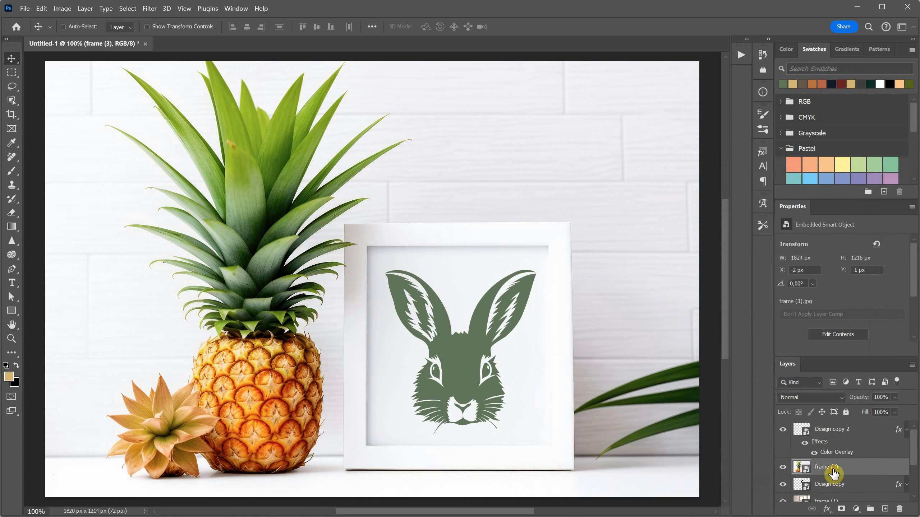
ctrl+click(837, 431)
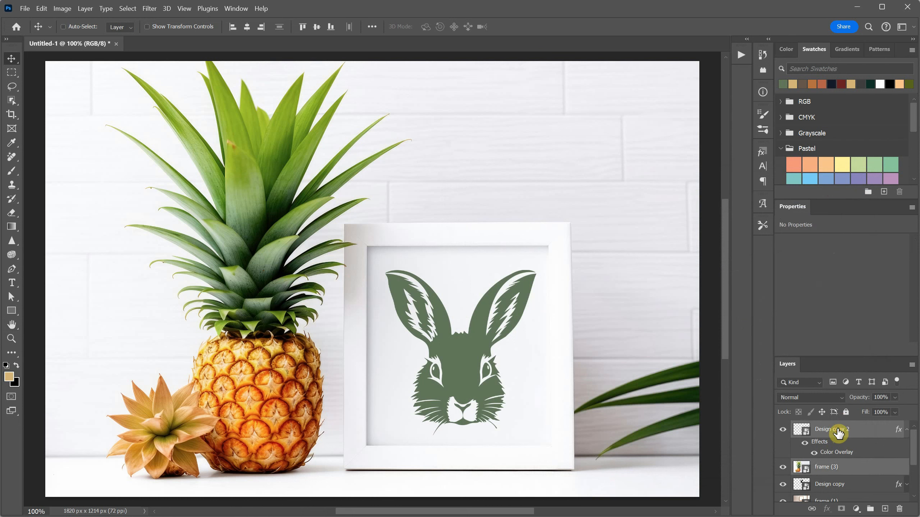
click(868, 510)
click(836, 443)
ctrl+click(837, 466)
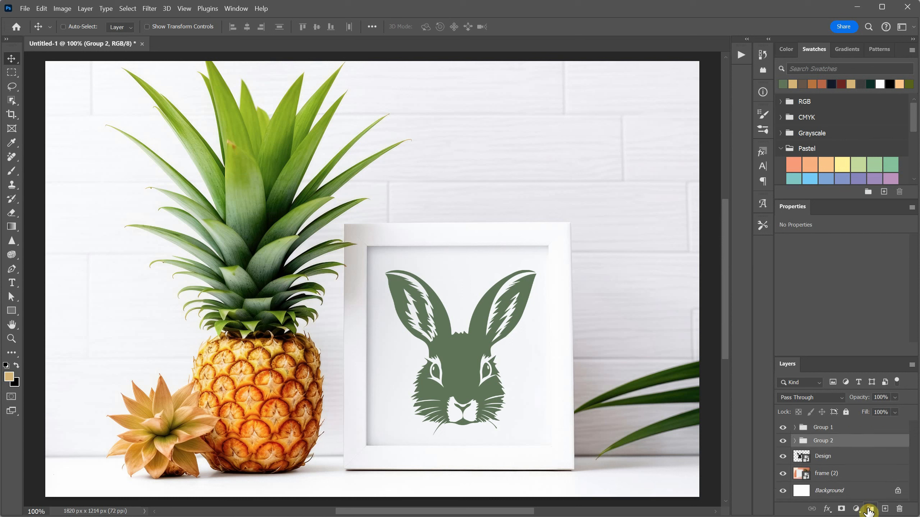
Step: Group the original Design layer with the frame (2) layer
click(840, 457)
shift+click(843, 473)
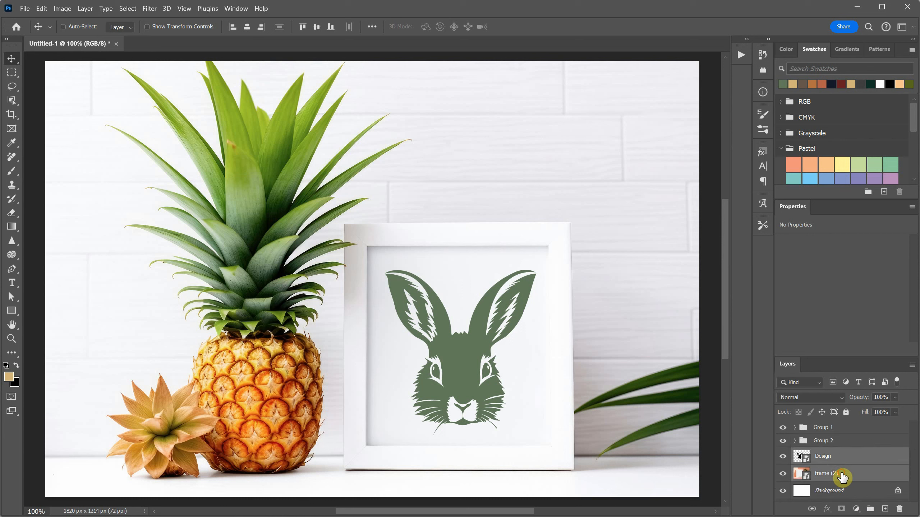
click(869, 509)
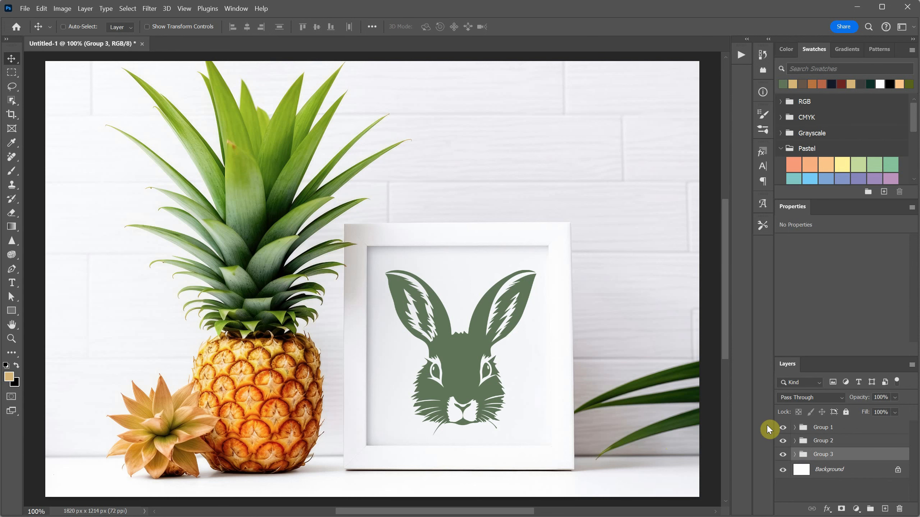
Step: Rename Group 1, which holds the pineapple scene, as Pineapple
click(782, 430)
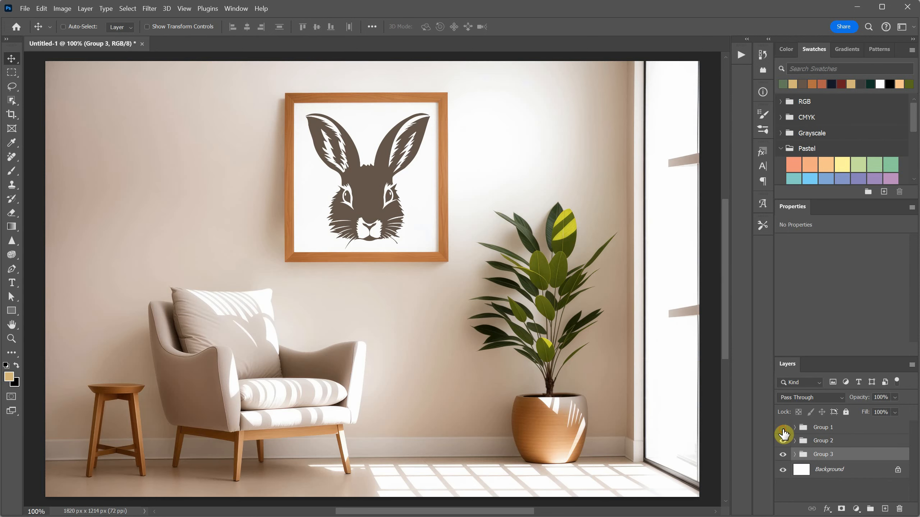
click(783, 430)
double_click(820, 429)
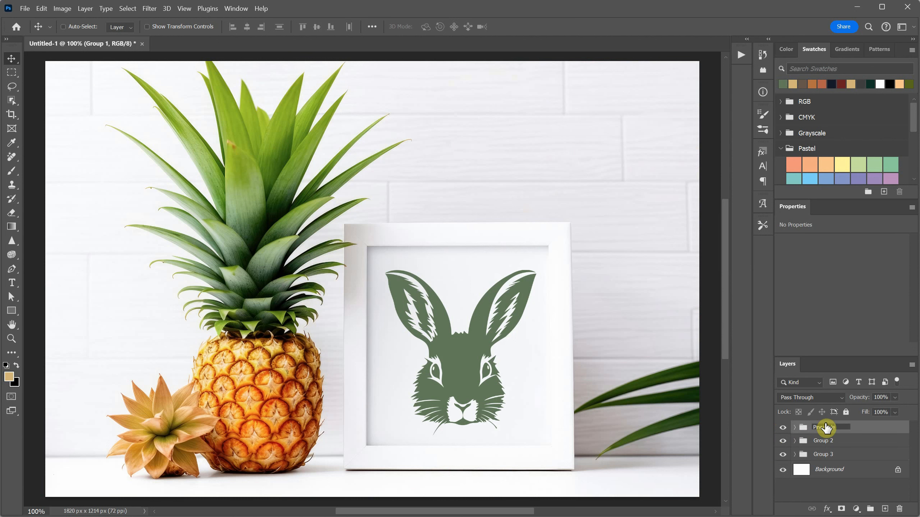
key(Return)
Step: Hide the Pineapple group and rename Group 2, the armchair scene, as Interior
click(783, 427)
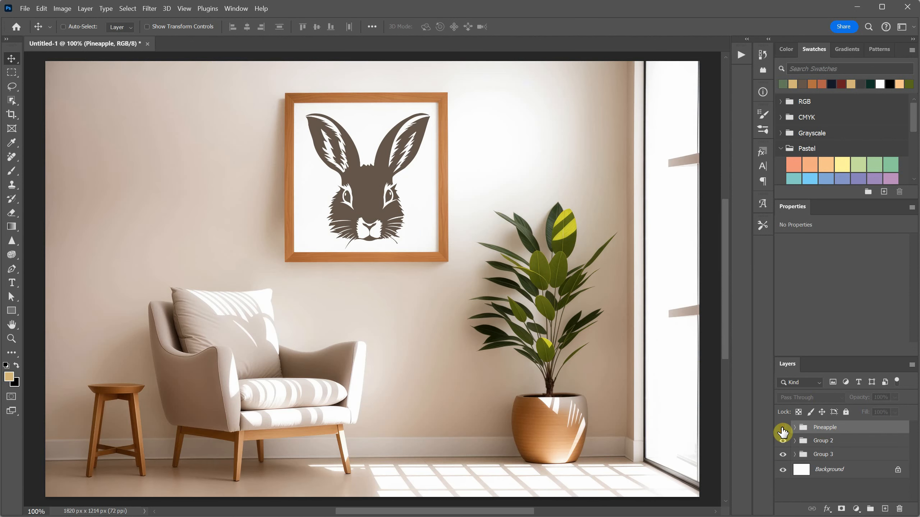
click(822, 442)
double_click(822, 441)
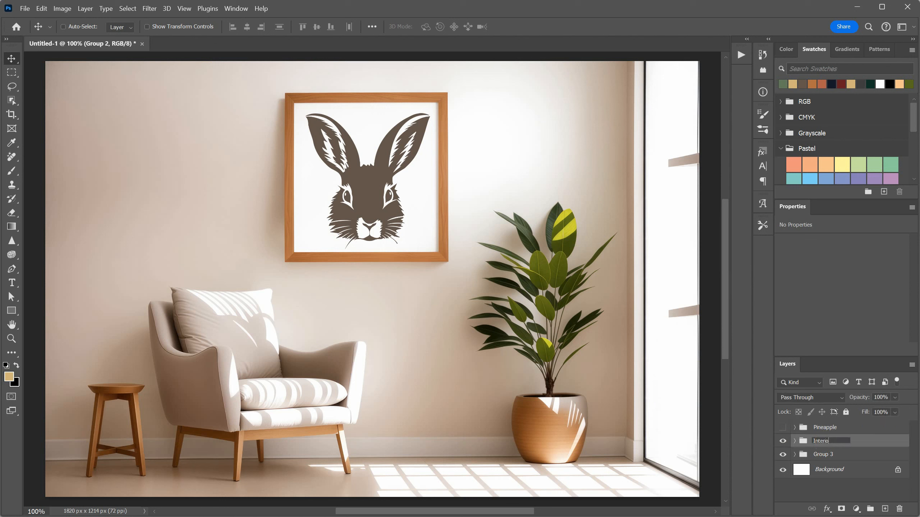
key(Return)
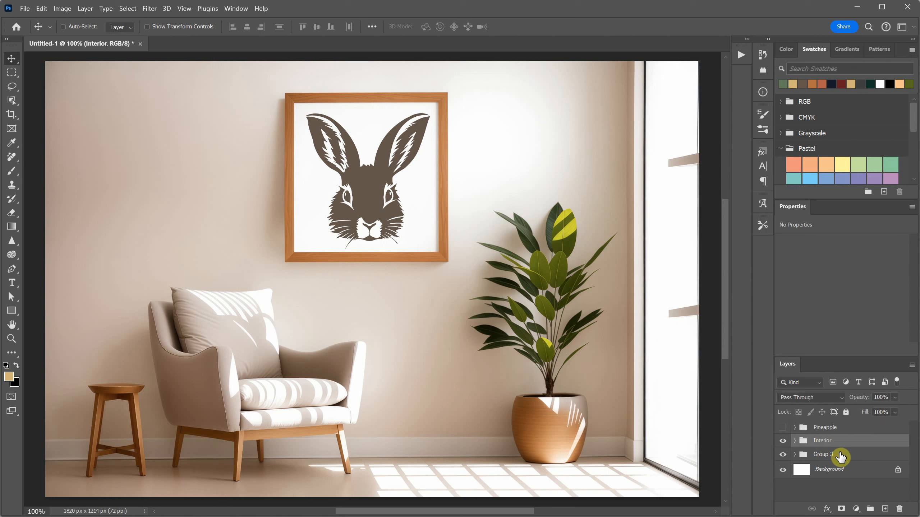
Step: Hide the Interior group, rename Group 3 as PinkWall, and make all three groups visible again
click(783, 441)
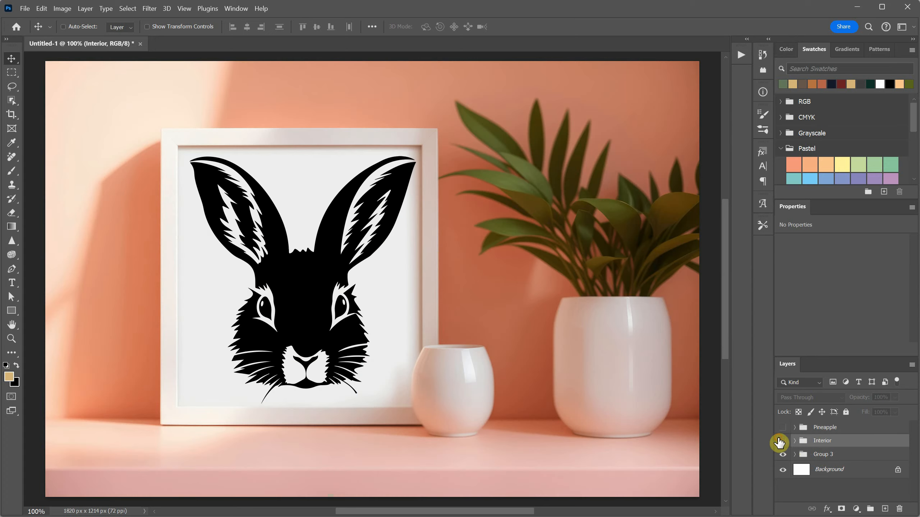
double_click(827, 457)
key(Return)
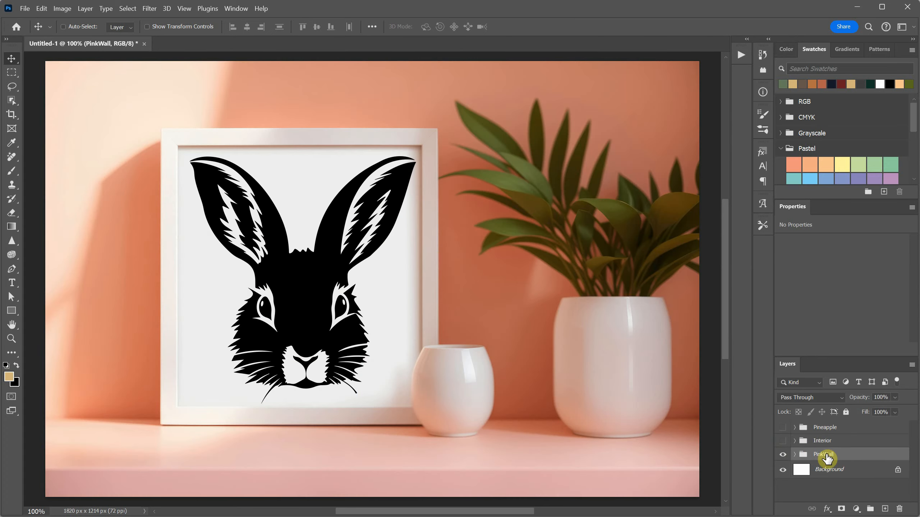
drag(782, 430, 784, 453)
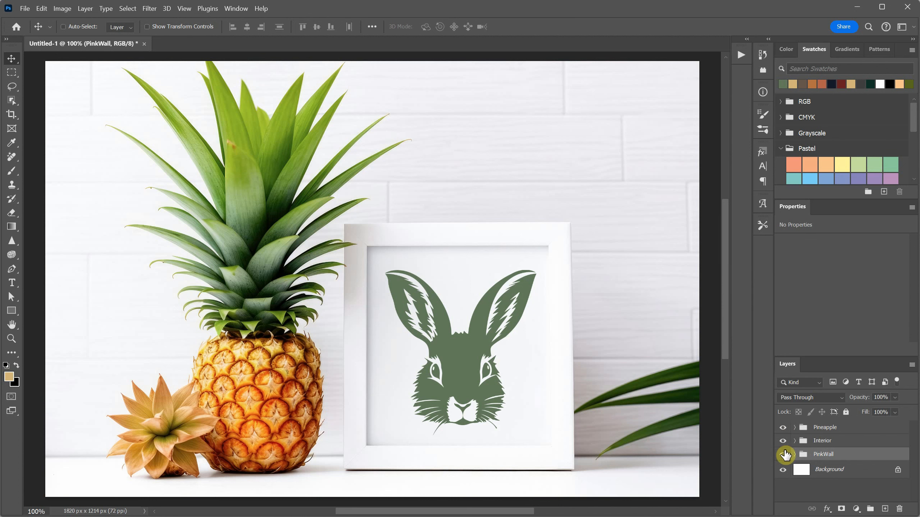
Step: Run the Export Groups as JPG or PNG script and choose JPG as the export format
click(25, 8)
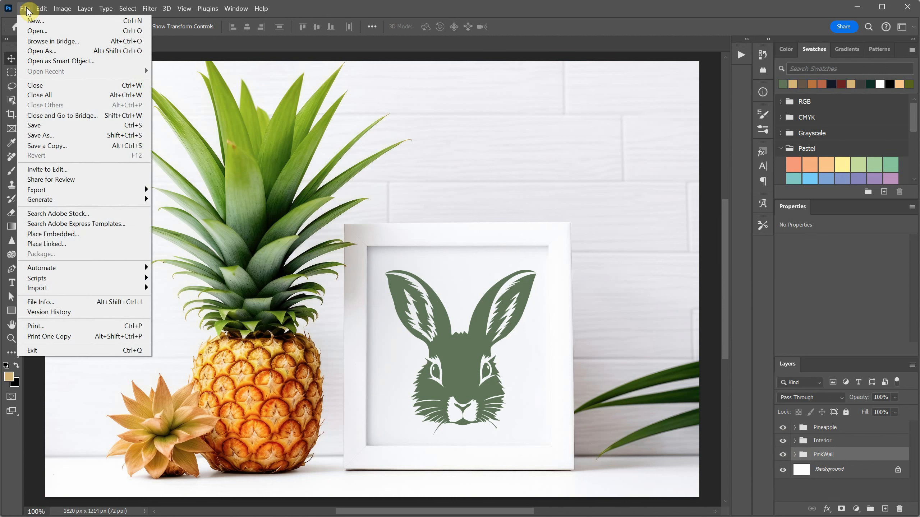
mouse_move(87, 279)
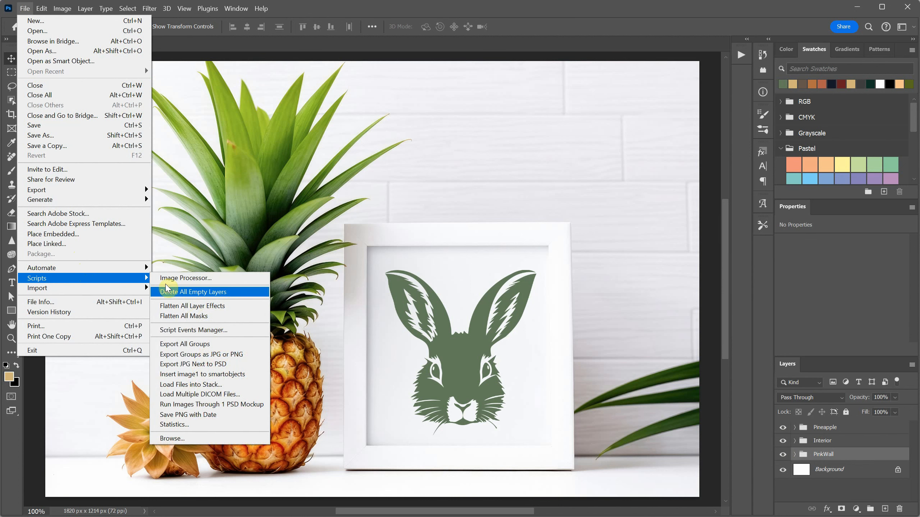
click(217, 357)
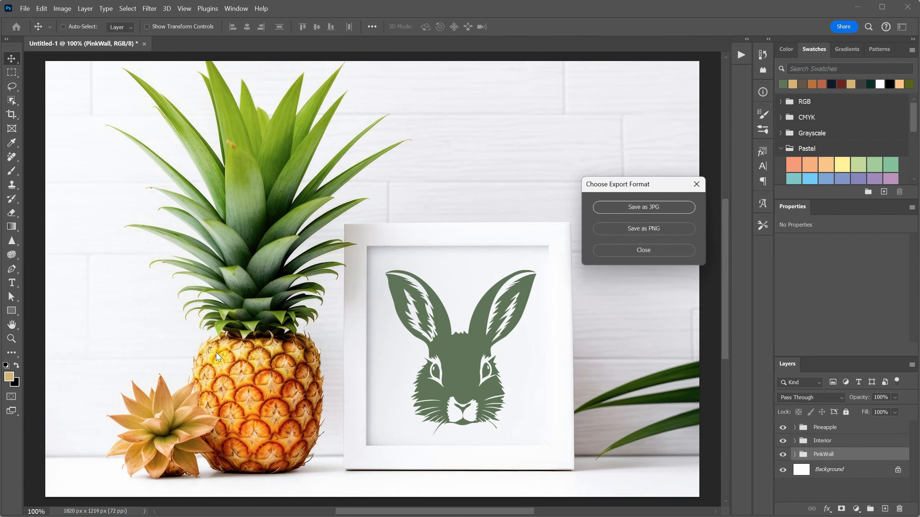
click(623, 207)
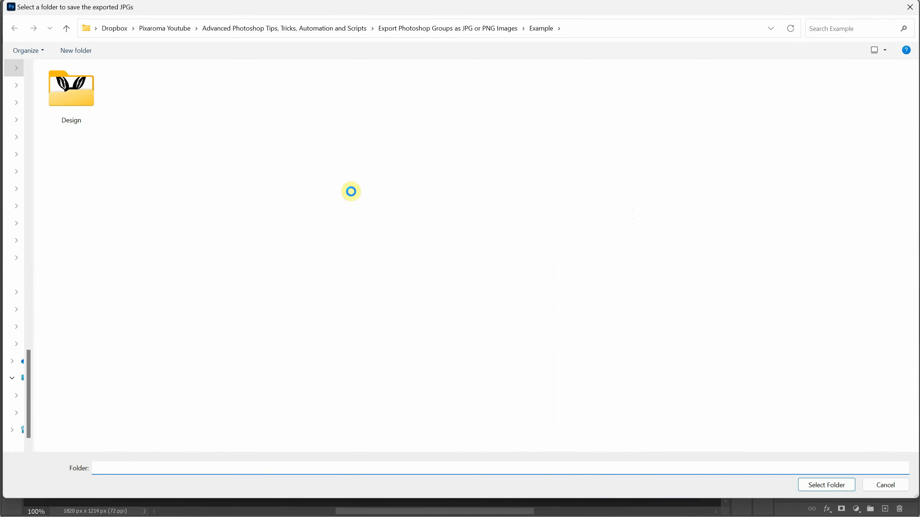
Step: Create a folder named New Design inside the Example folder and export the group JPGs into it
right_click(350, 192)
mouse_move(468, 387)
click(507, 390)
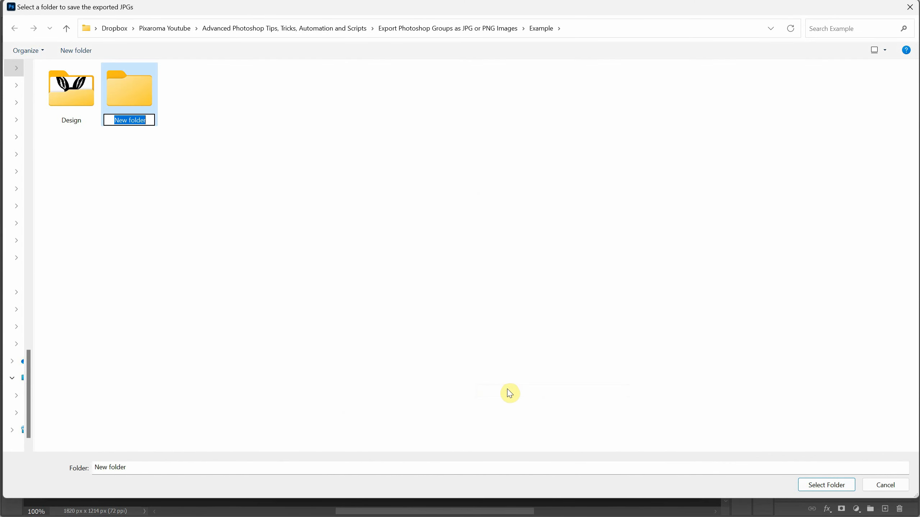
text(N)
key(Return)
key(Return)
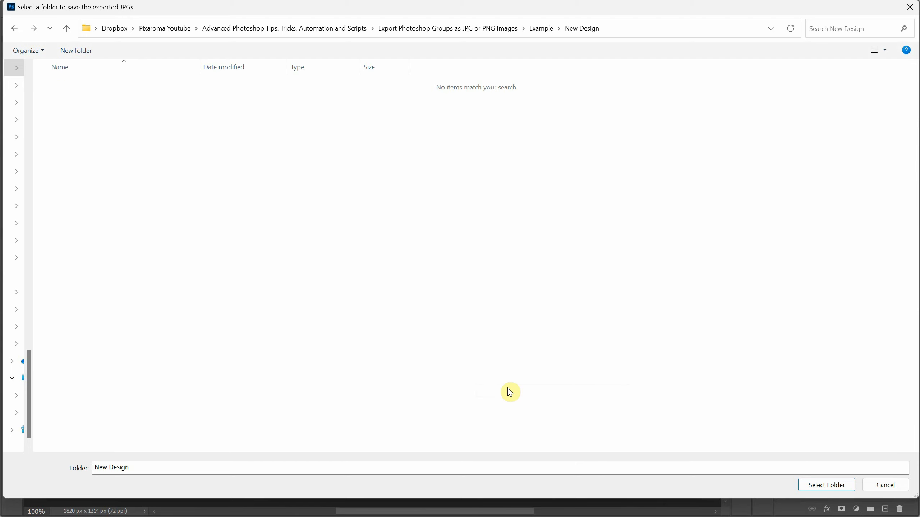
click(818, 486)
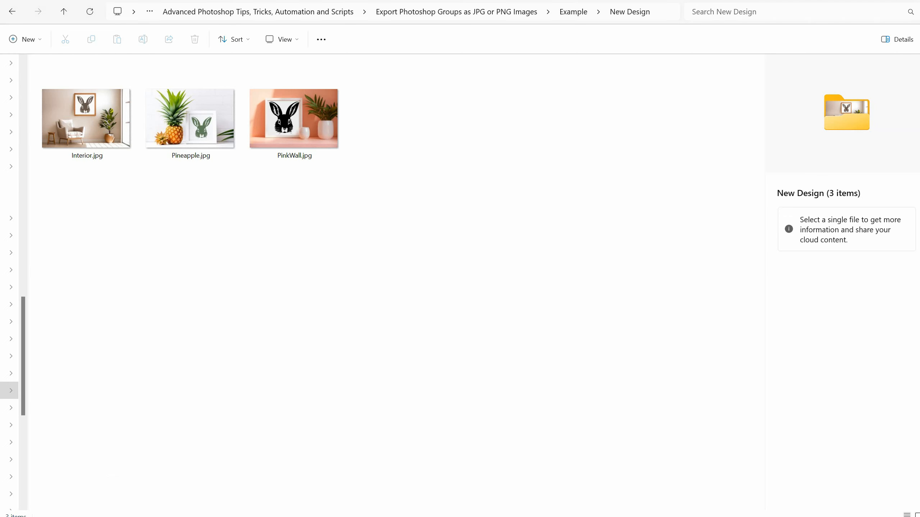
Step: View the exported Interior, Pineapple and PinkWall JPGs from the New Design folder in the image viewer
click(131, 153)
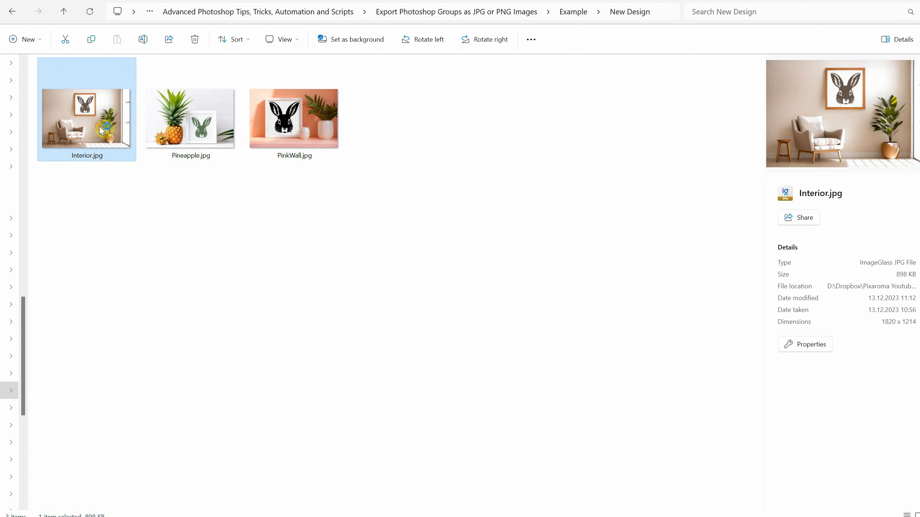
double_click(103, 130)
key(Escape)
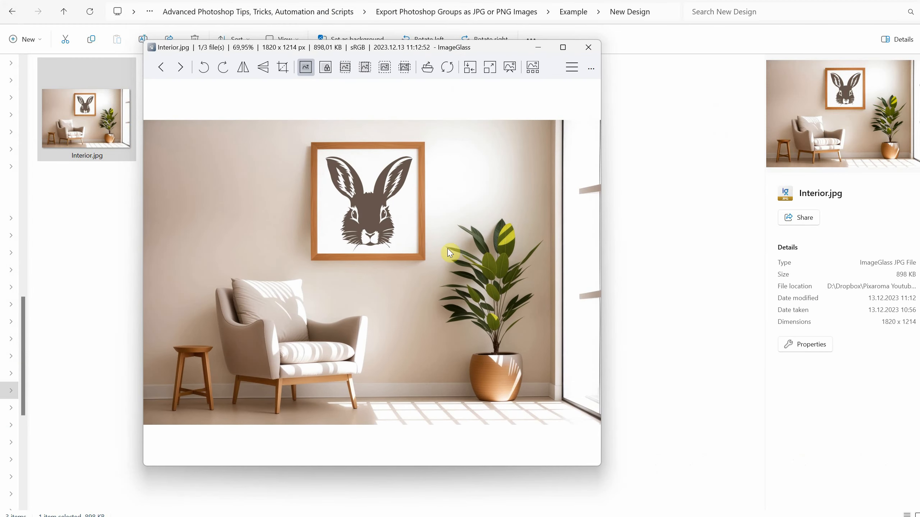
key(Right)
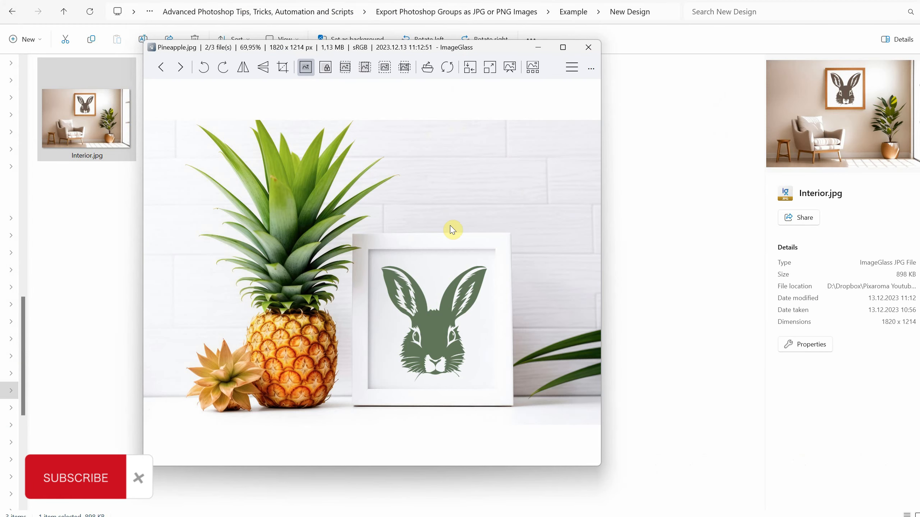
key(Right)
drag(602, 470, 721, 499)
key(Left)
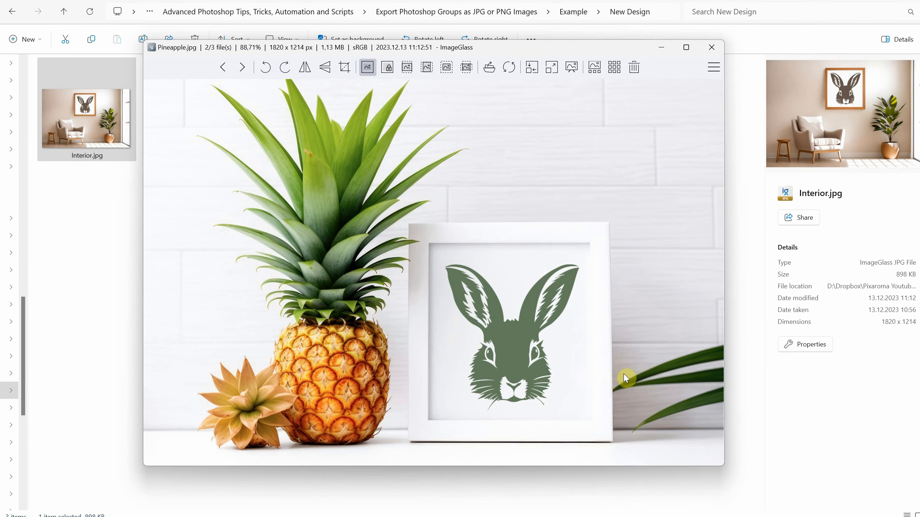
key(Left)
key(Left)
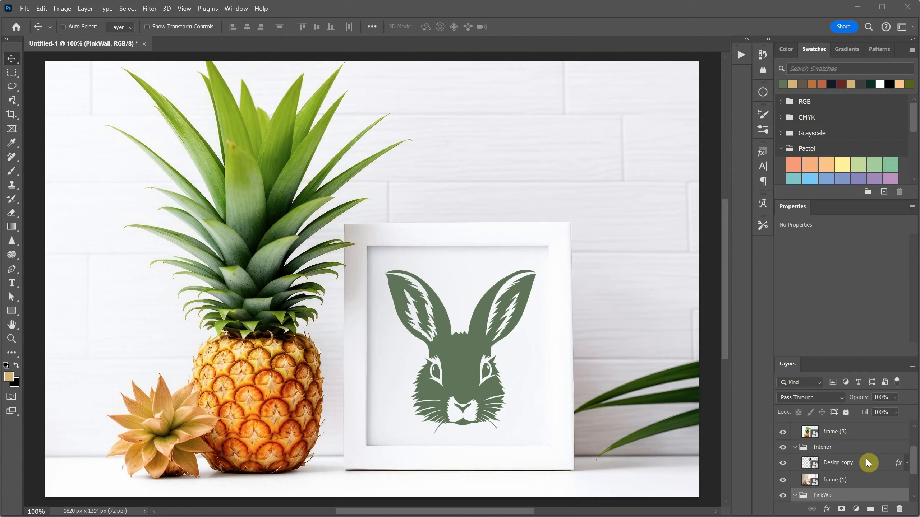
Step: Switch back to Photoshop and open the contents of the Design copy 2 smart object in the Pineapple group
drag(868, 464, 820, 436)
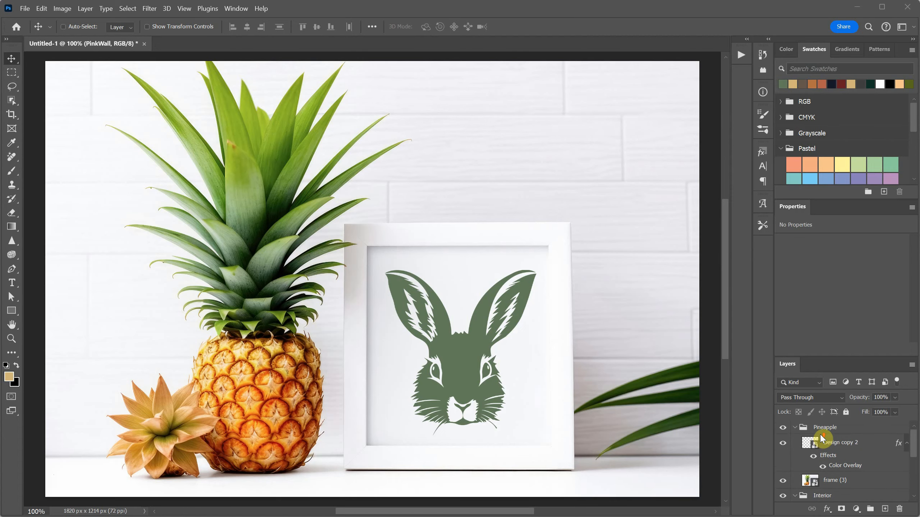
click(813, 448)
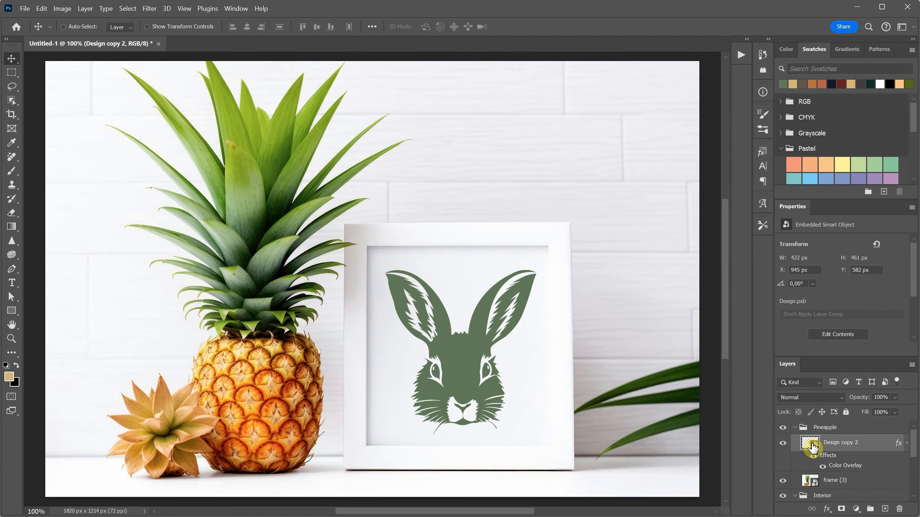
double_click(810, 449)
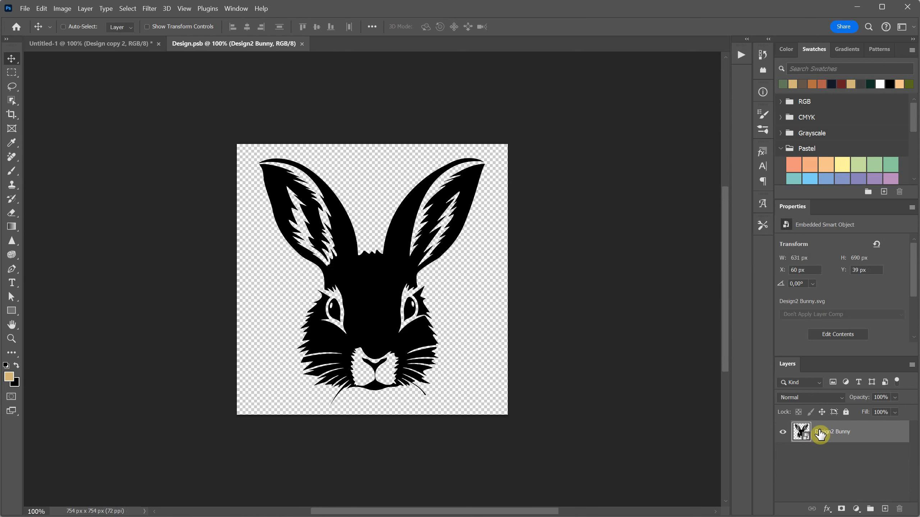
Step: Try an orange Solid Color fill layer above Design2 Bunny in Design.psb and delete it again
click(856, 509)
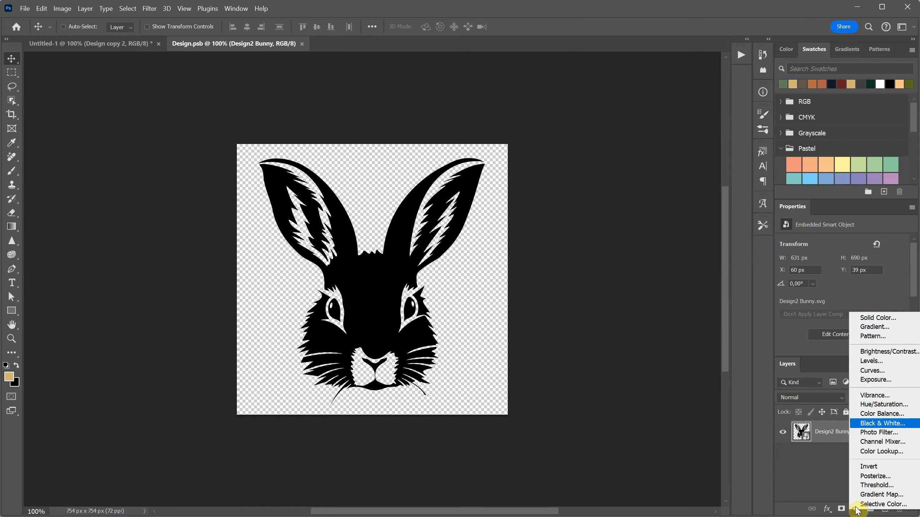
click(873, 321)
click(661, 325)
drag(661, 325, 691, 284)
click(772, 281)
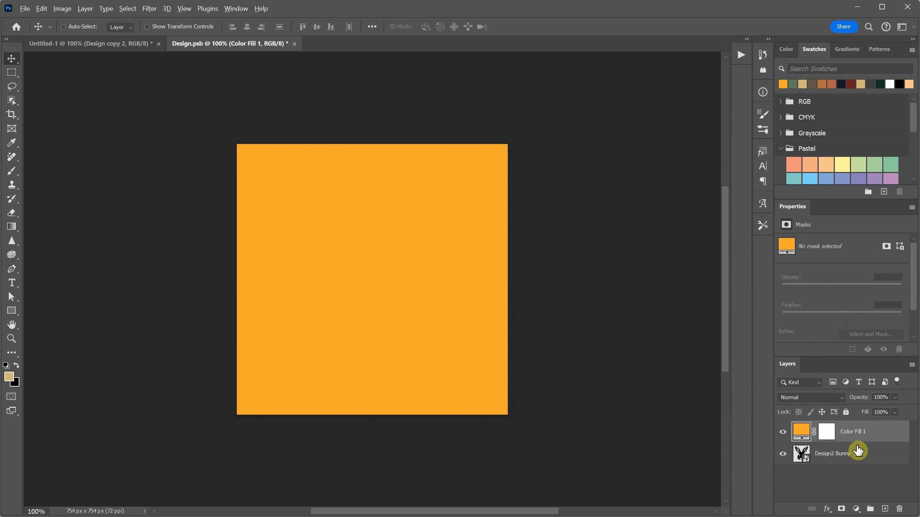
alt+click(858, 451)
drag(864, 431, 899, 509)
click(855, 509)
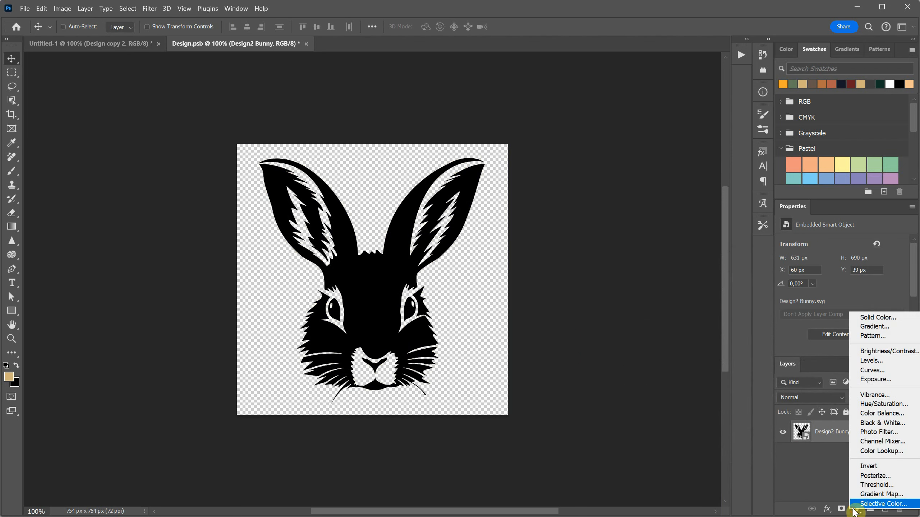
click(872, 327)
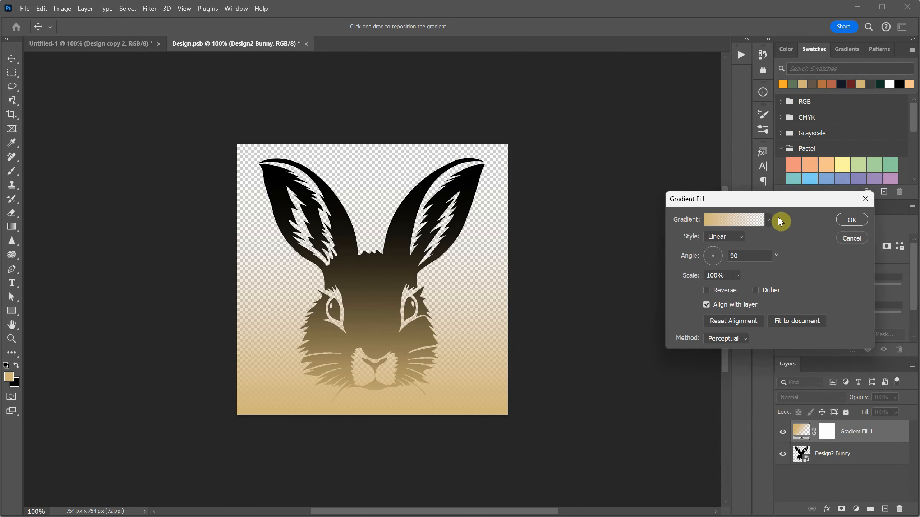
click(779, 220)
click(848, 239)
click(852, 238)
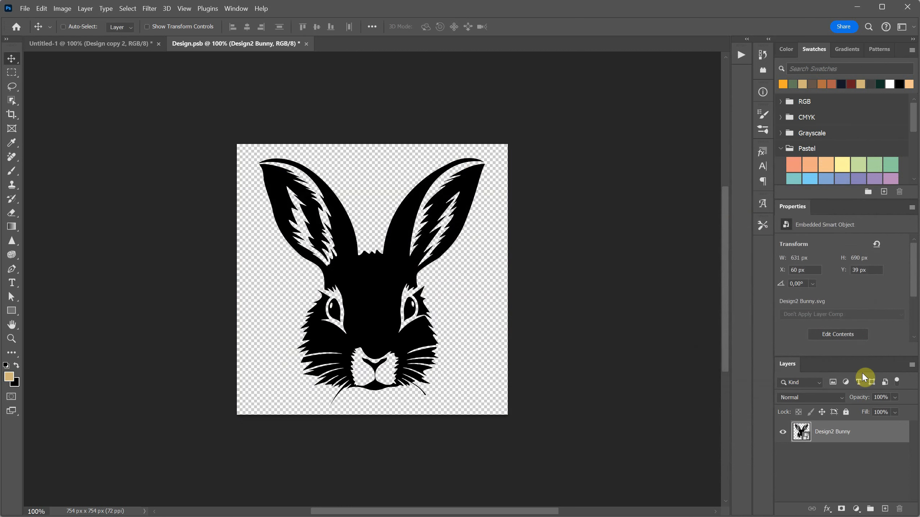
Step: Apply a pink-to-beige linear Gradient Overlay at 90° to Design2 Bunny, and save and close Design.psb
click(826, 511)
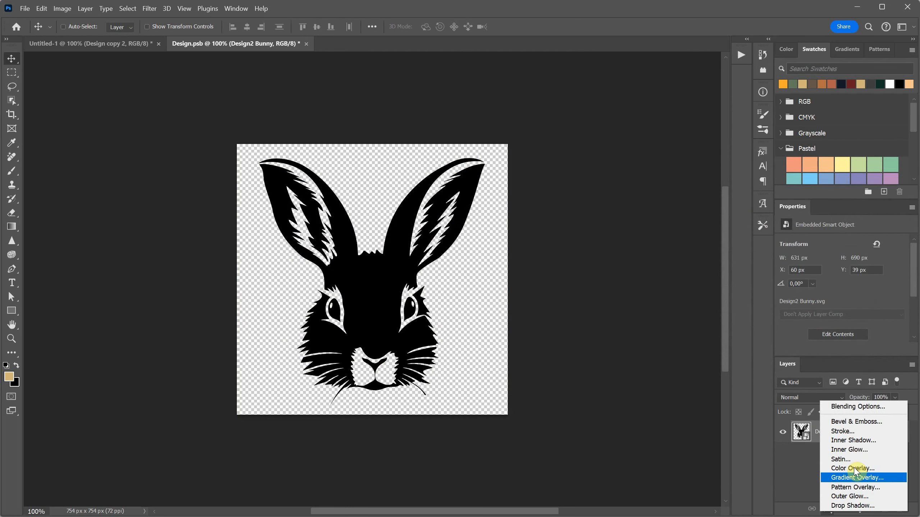
click(851, 478)
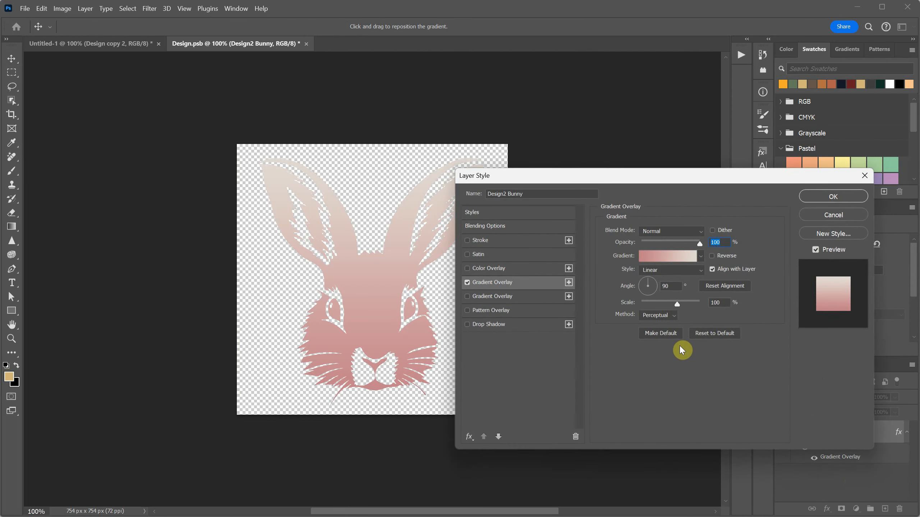
click(830, 197)
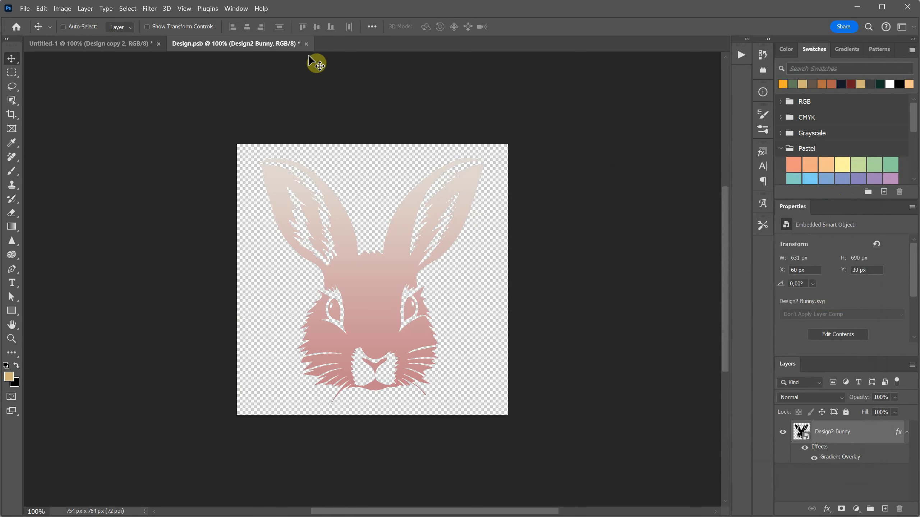
click(305, 43)
click(625, 147)
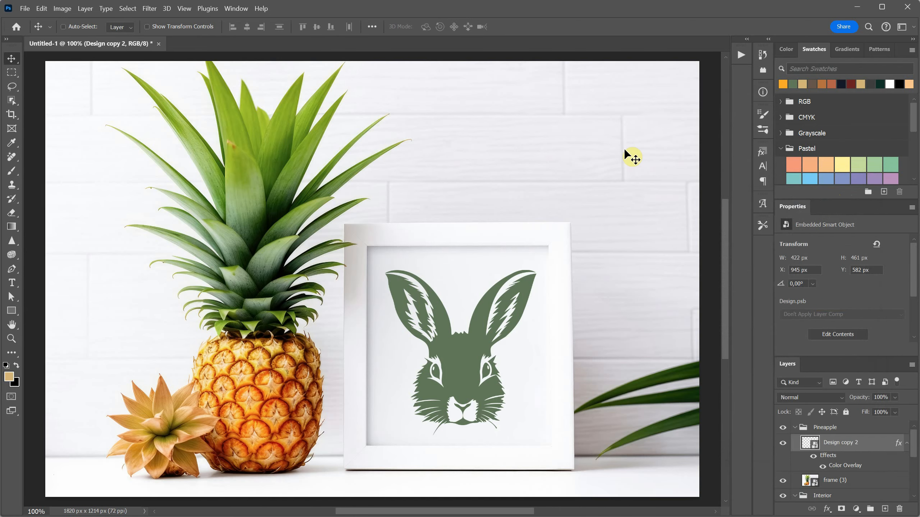
Step: Turn off the layer effects of Design copy 2, and collapse and hide the Pineapple group
click(812, 459)
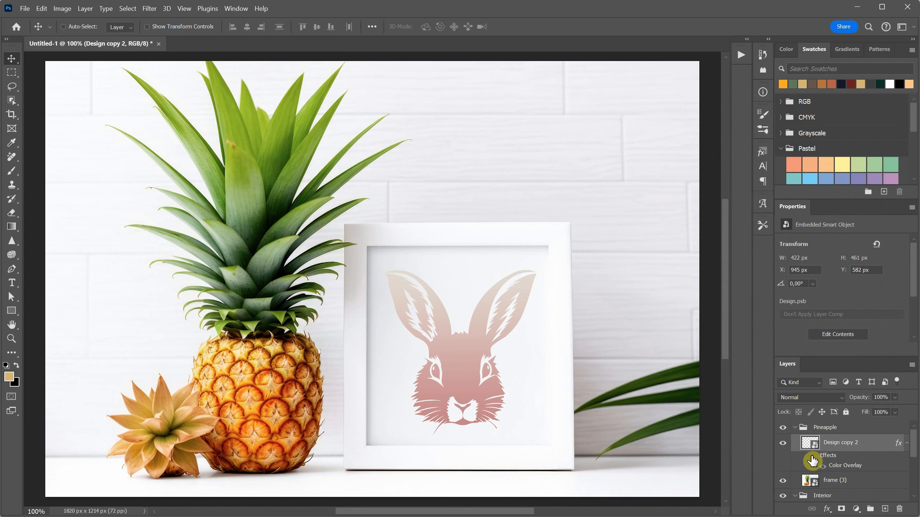
click(794, 427)
click(782, 428)
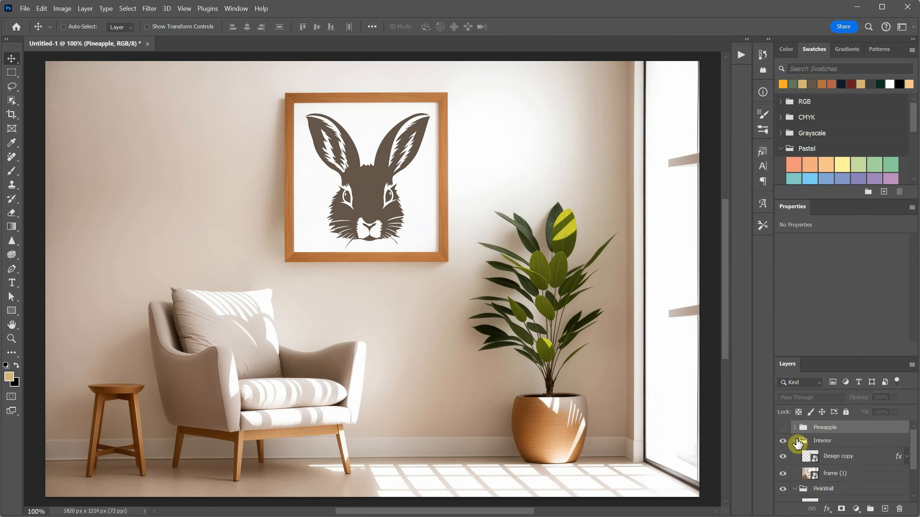
scroll(798, 443, down, 1)
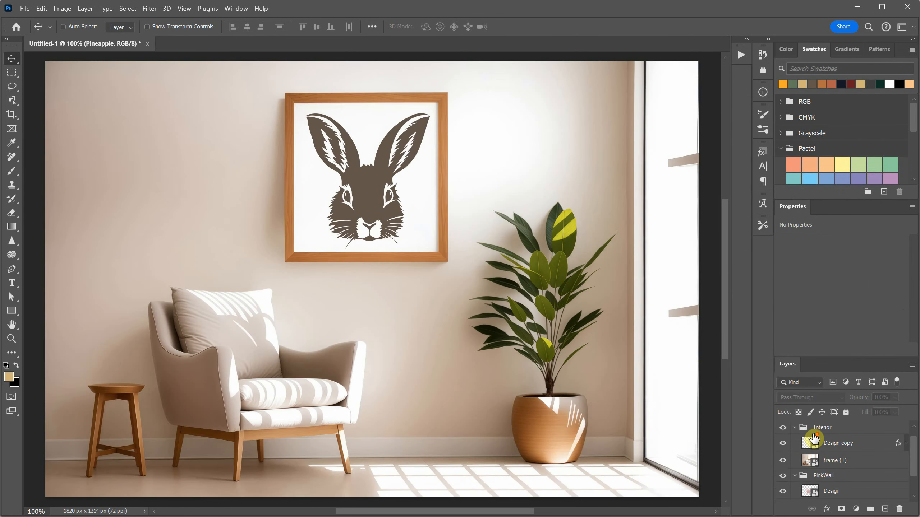
Step: Turn off the layer effects of Design copy, and collapse and hide the Interior group
click(901, 448)
click(812, 458)
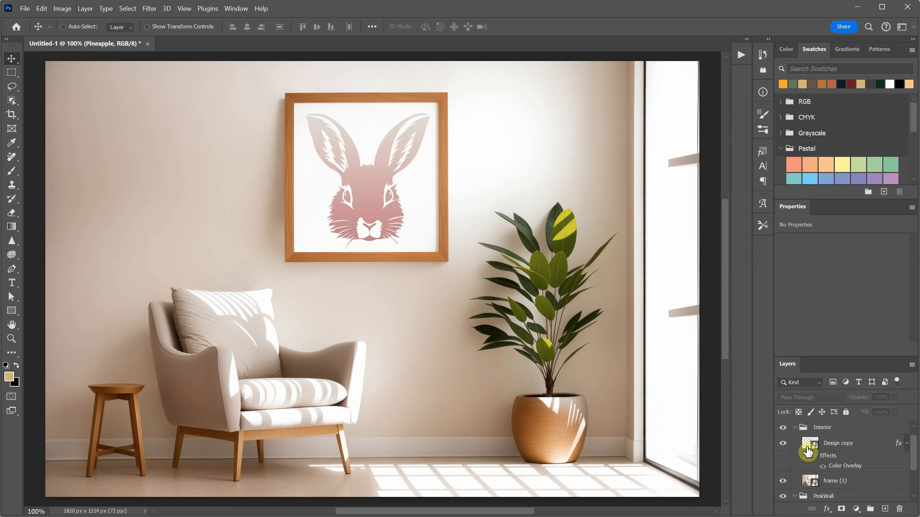
click(794, 428)
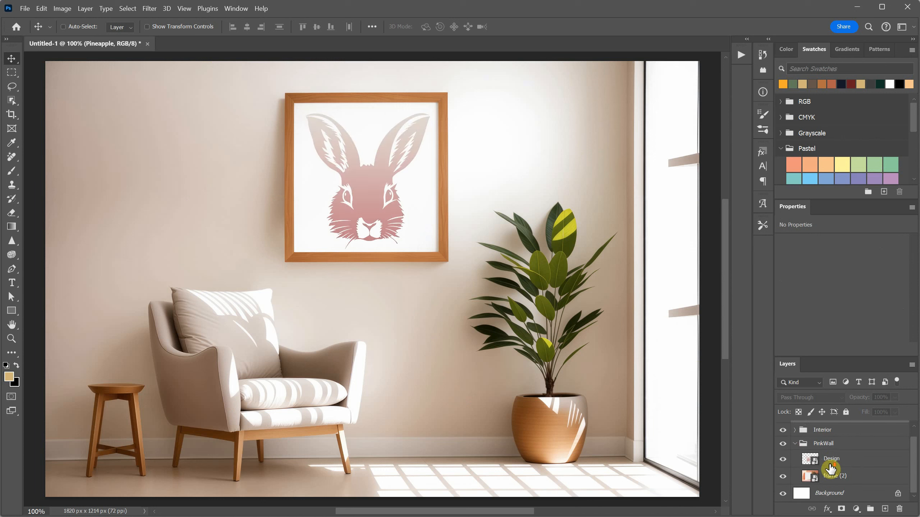
click(783, 431)
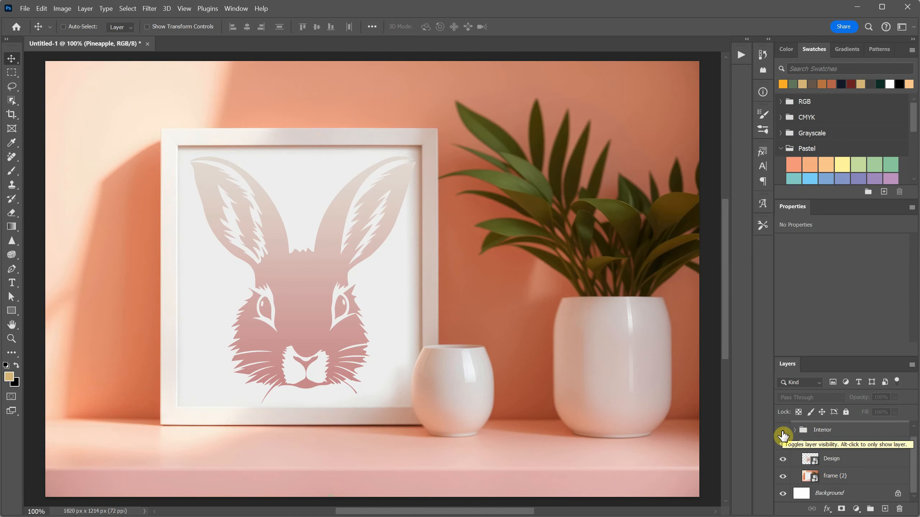
Step: Run the Export Groups as JPG or PNG script to export the groups as JPGs into the New Design folder
click(25, 8)
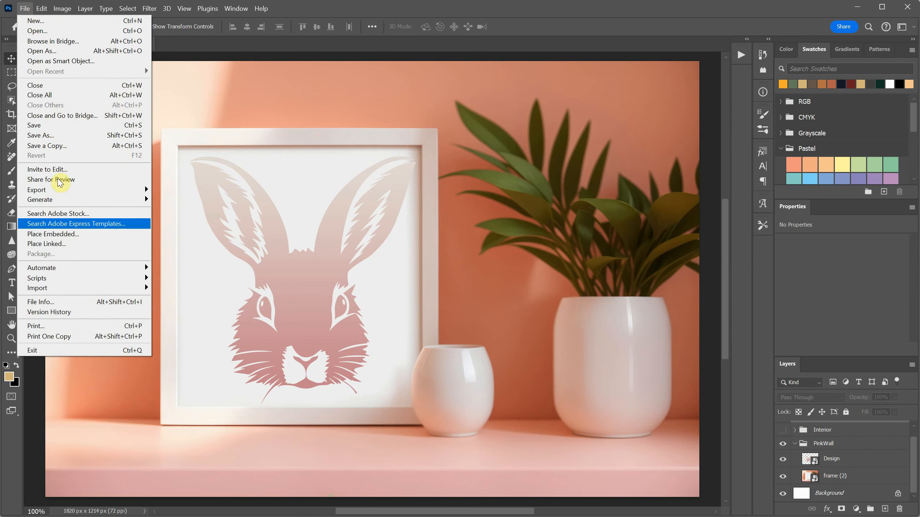
mouse_move(77, 280)
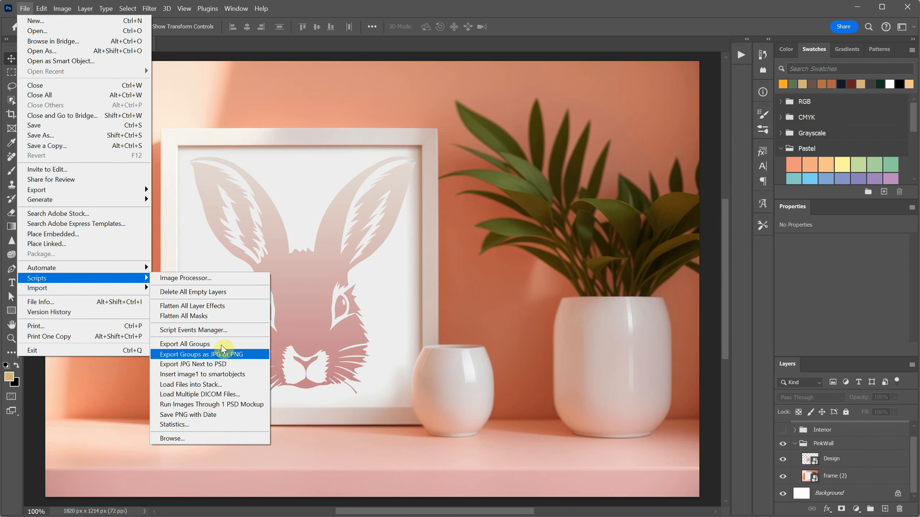
click(225, 358)
click(622, 208)
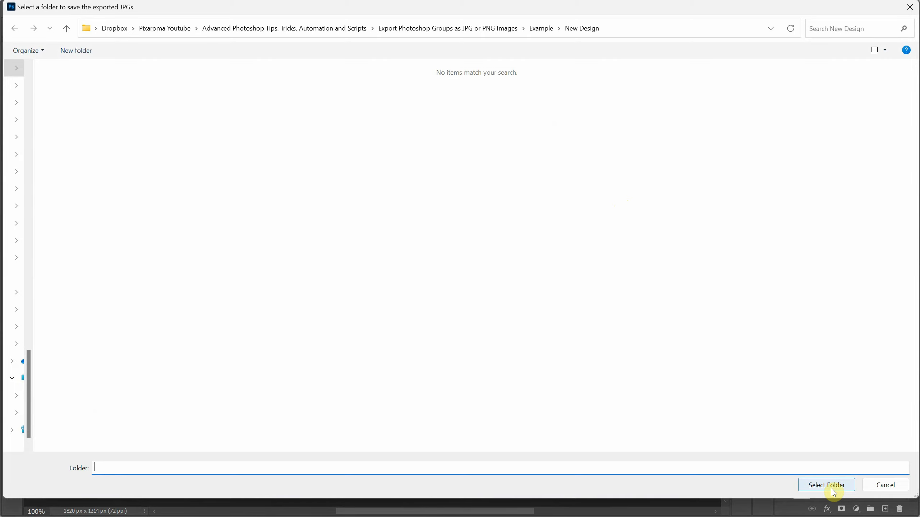
click(831, 489)
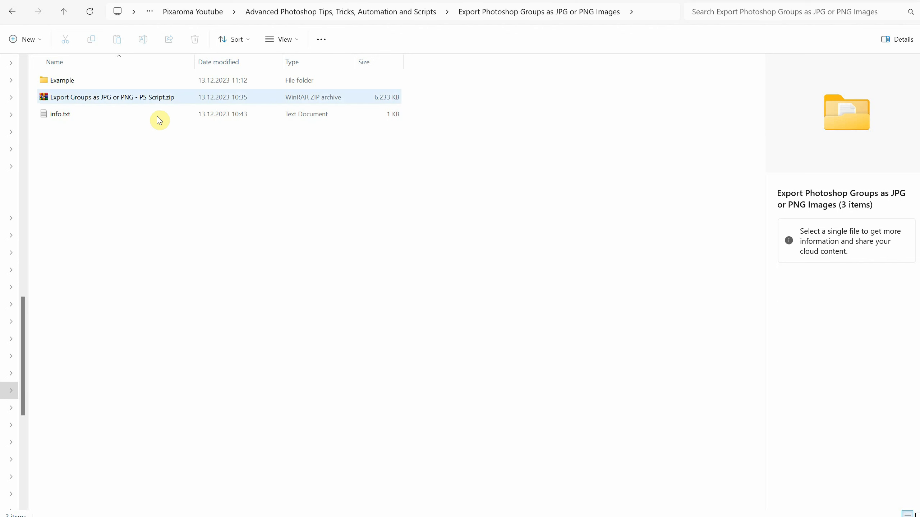
Step: Switch to File Explorer, extract Export Groups as JPG or PNG - PS Script.zip into its own folder with WinRAR, and open that folder
click(141, 101)
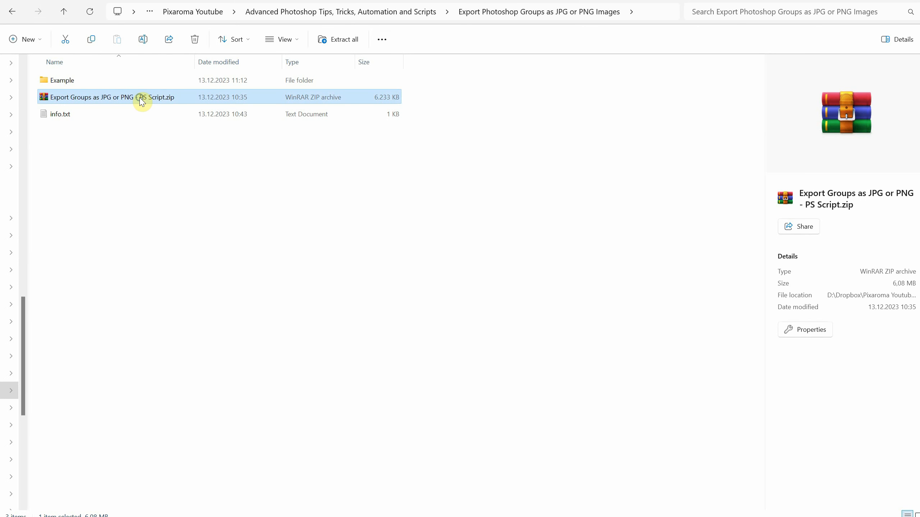
right_click(140, 97)
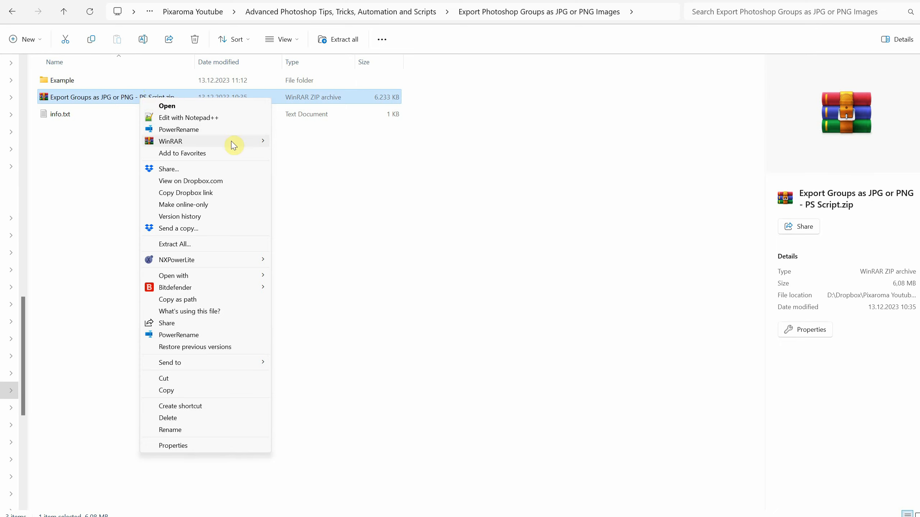
mouse_move(232, 141)
click(307, 178)
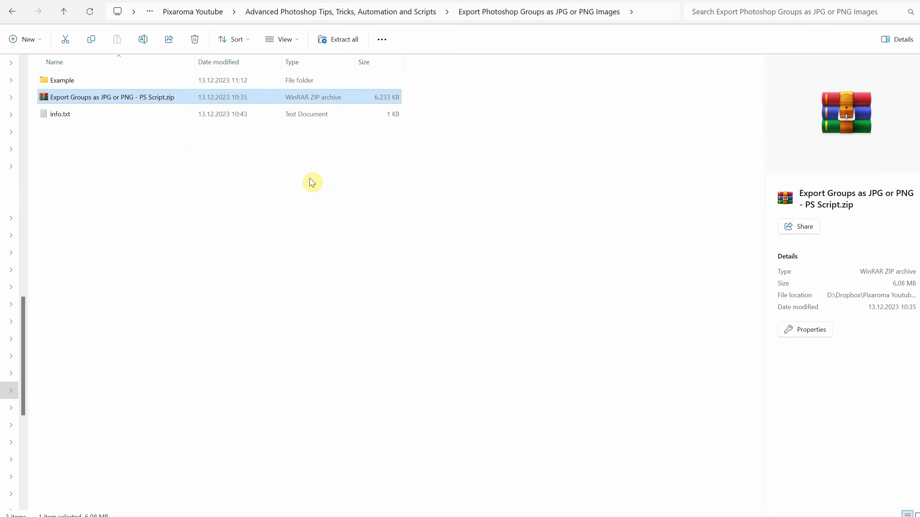
double_click(129, 132)
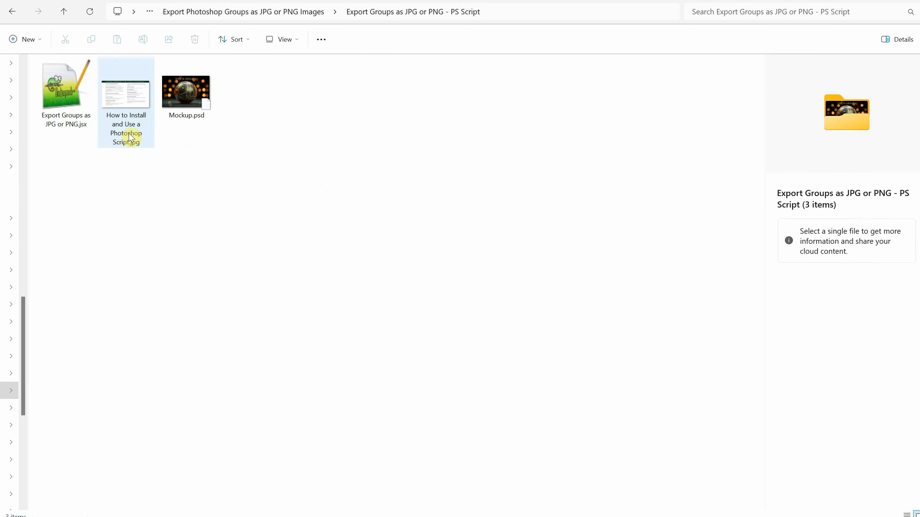
Step: Read the guide How to Install and Use a Photoshop Script.jpg, close it, and select Export Groups as JPG or PNG.jsx
double_click(119, 107)
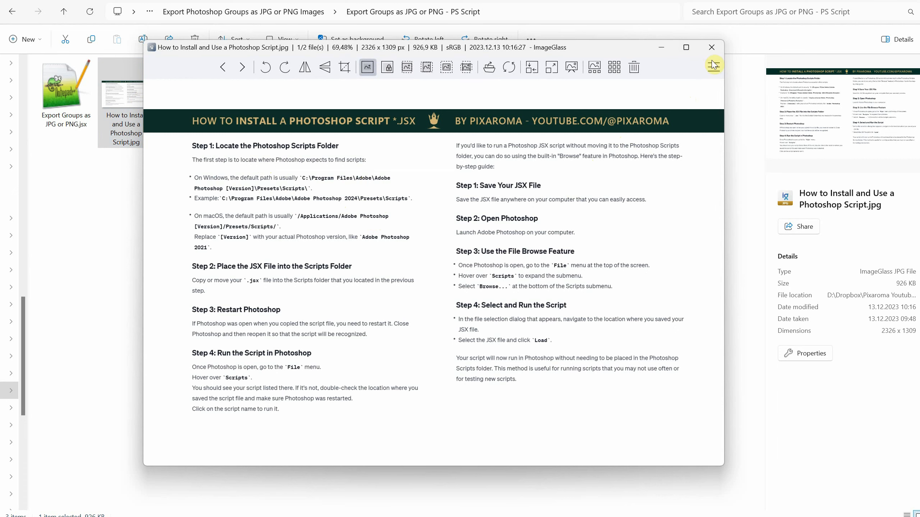
click(711, 48)
click(61, 105)
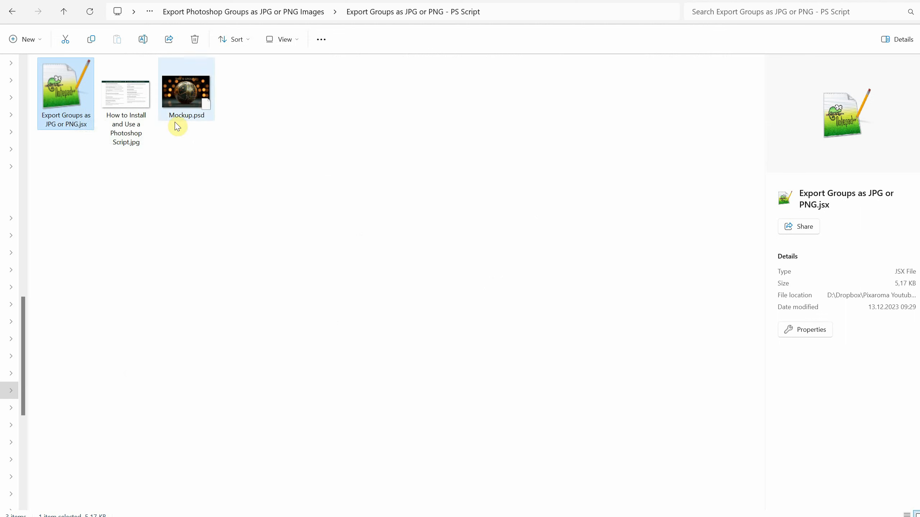
Step: Open Mockup.psd in Photoshop and toggle the visibility of its upper groups to preview their content, leaving all groups shown
click(180, 95)
double_click(180, 96)
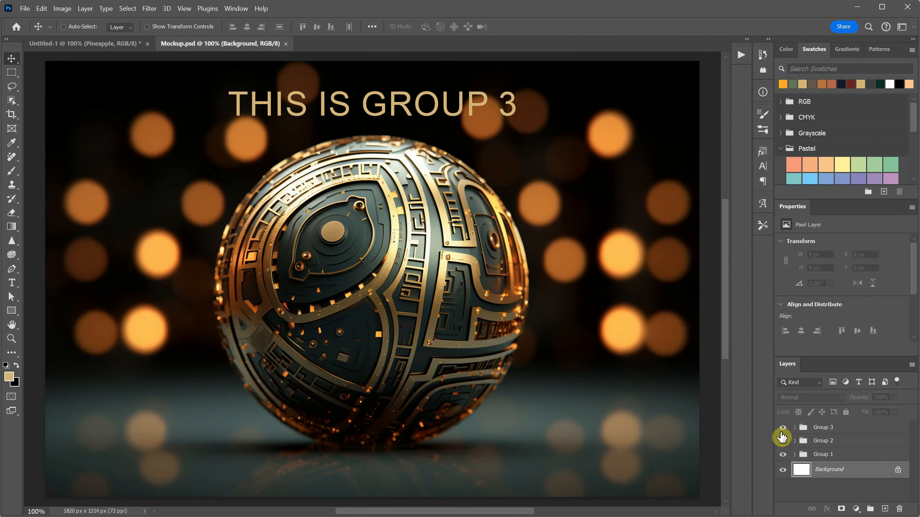
click(783, 430)
click(782, 433)
mouse_move(782, 429)
mouse_down()
mouse_move(782, 441)
mouse_move(781, 430)
mouse_up()
Step: Export the groups of Mockup.psd as JPGs by script into the Export Groups as JPG or PNG - PS Script folder
click(25, 8)
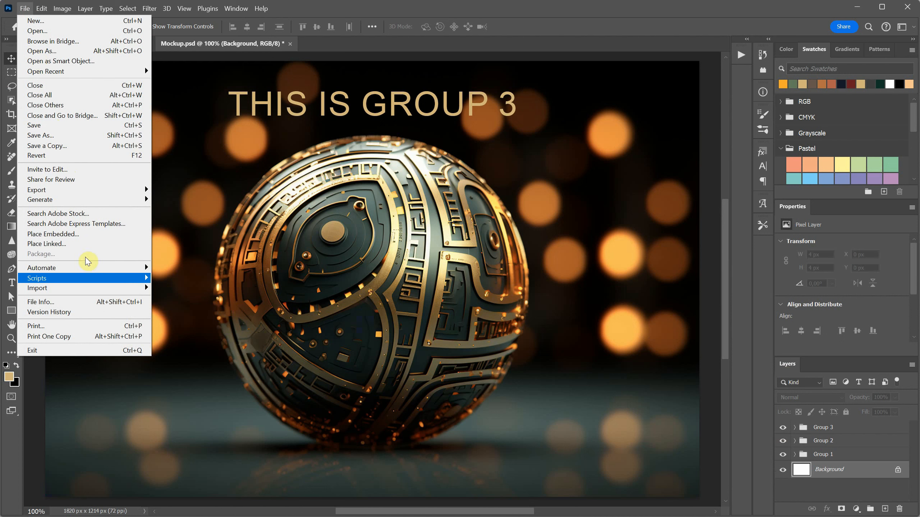
mouse_move(109, 277)
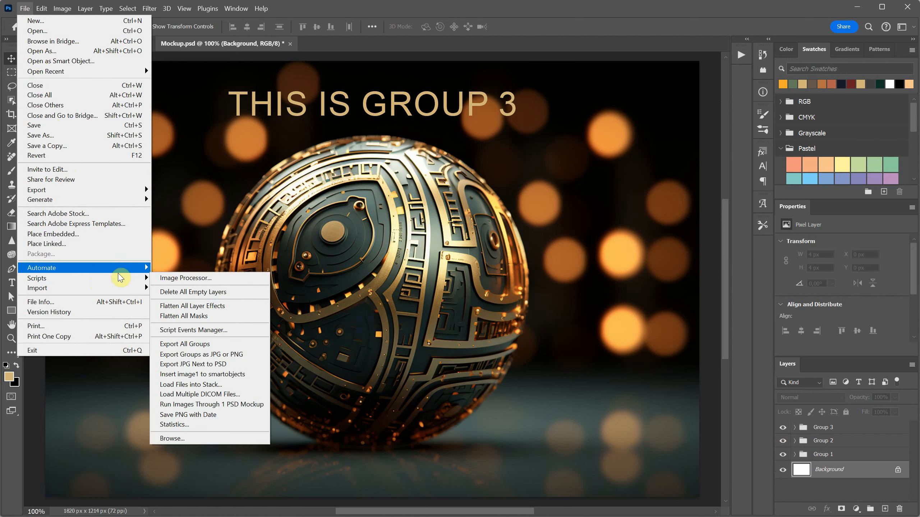
click(206, 355)
click(647, 210)
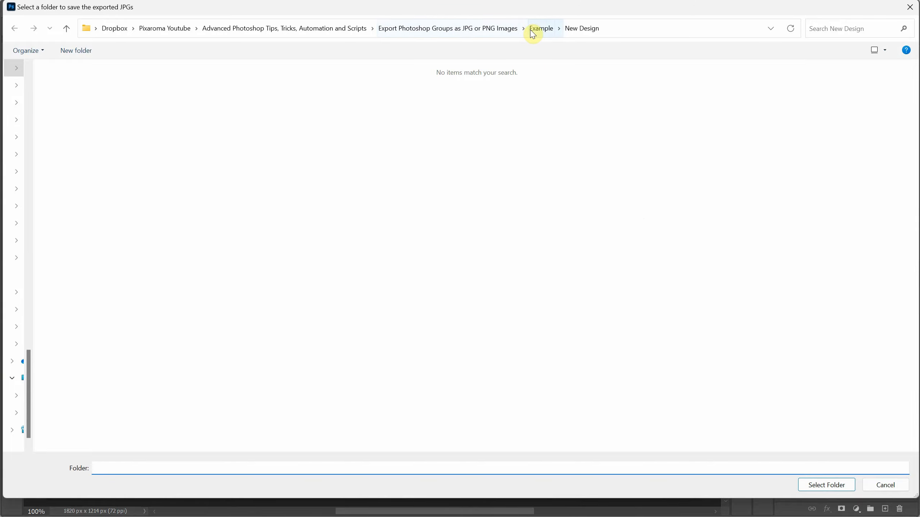
click(489, 29)
double_click(134, 102)
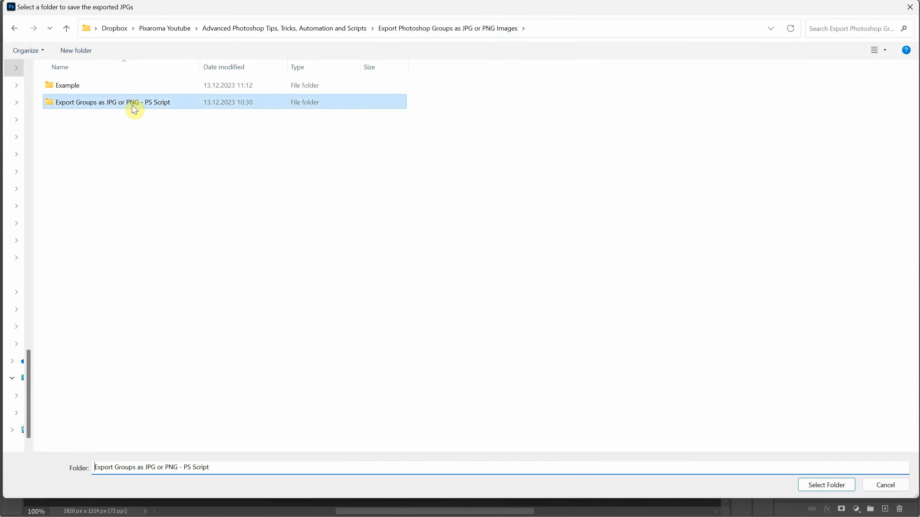
click(809, 486)
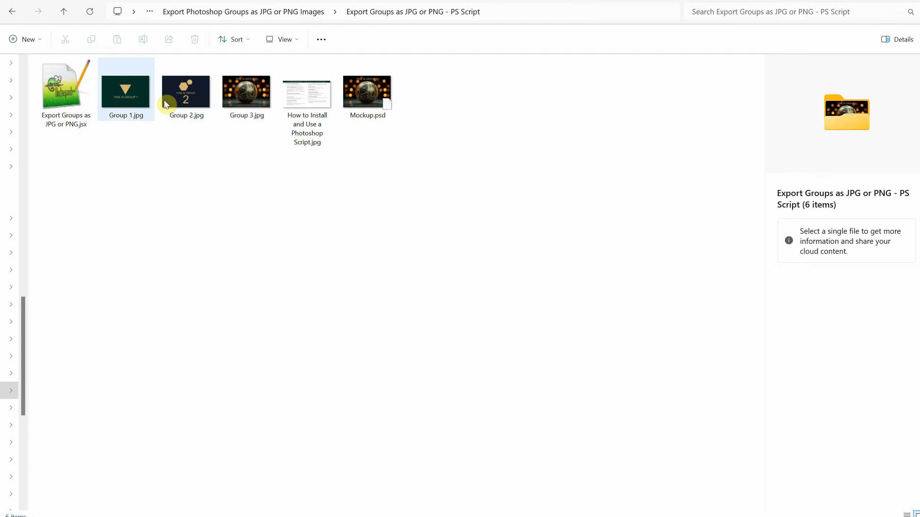
Step: Switch to File Explorer, view the exported images from Group 1.jpg through Group 3.jpg, and close the image viewer
double_click(139, 97)
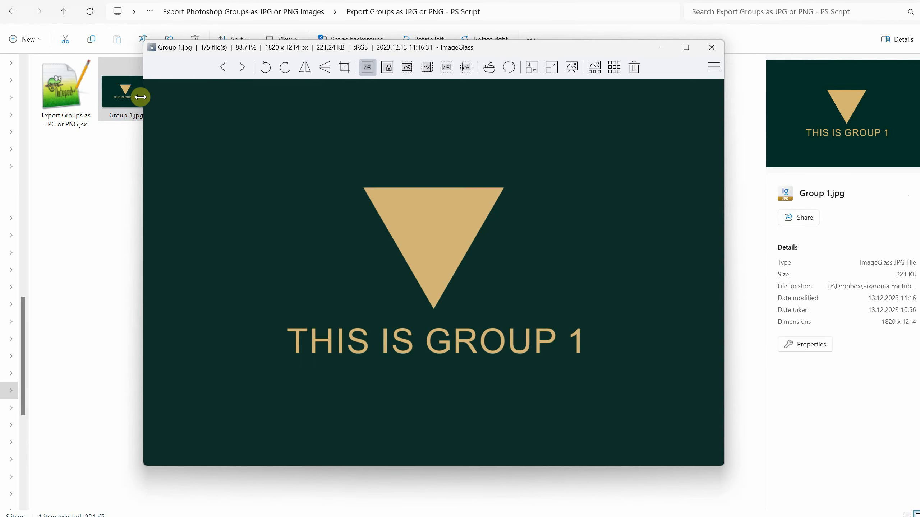
click(531, 240)
click(534, 240)
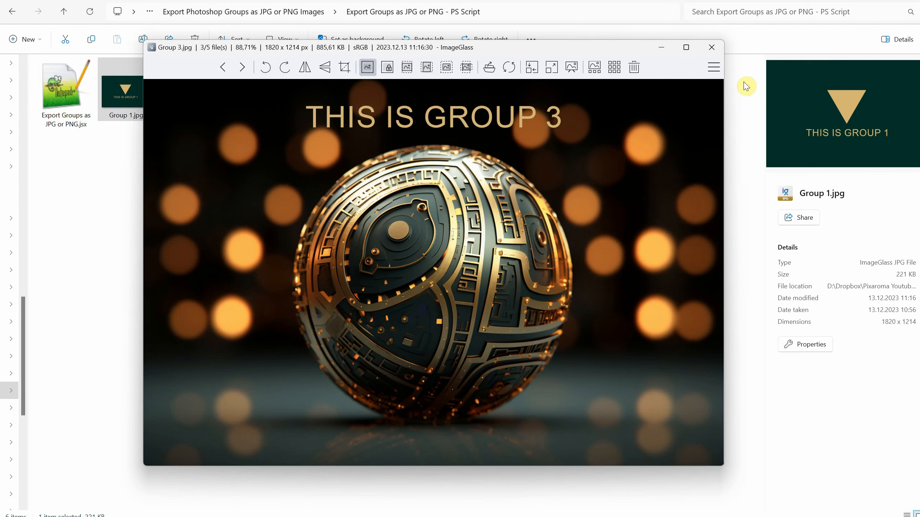
click(711, 47)
click(587, 199)
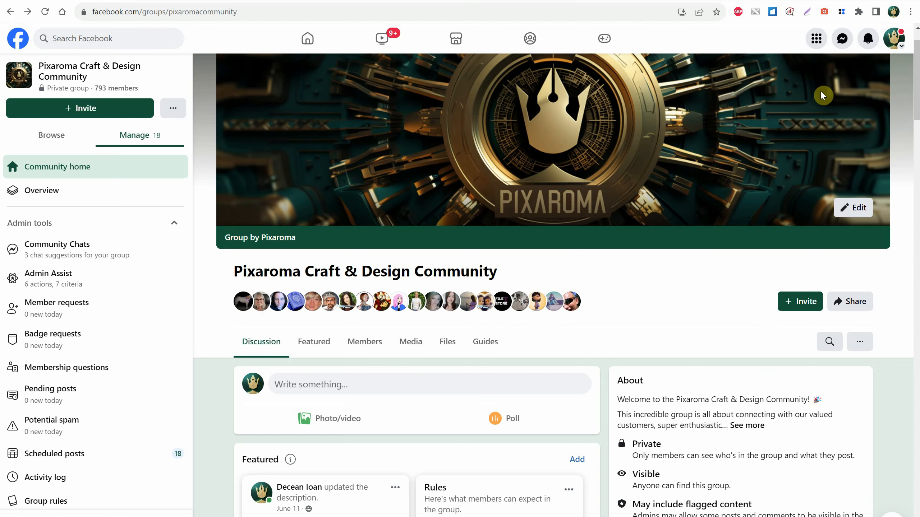
Step: Switch to the browser and look over the Pixaroma Craft & Design Community Facebook group page and its web address
scroll(444, 212, down, 10)
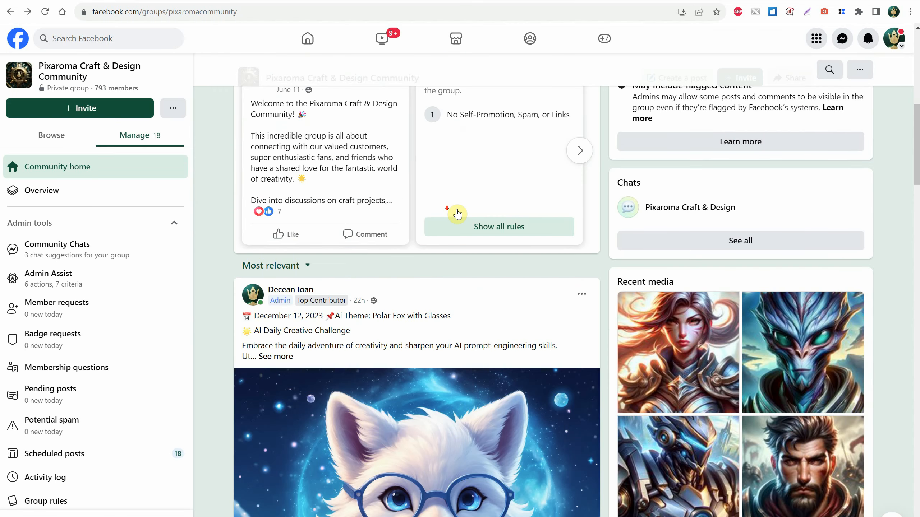
scroll(457, 212, down, 6)
scroll(457, 210, up, 15)
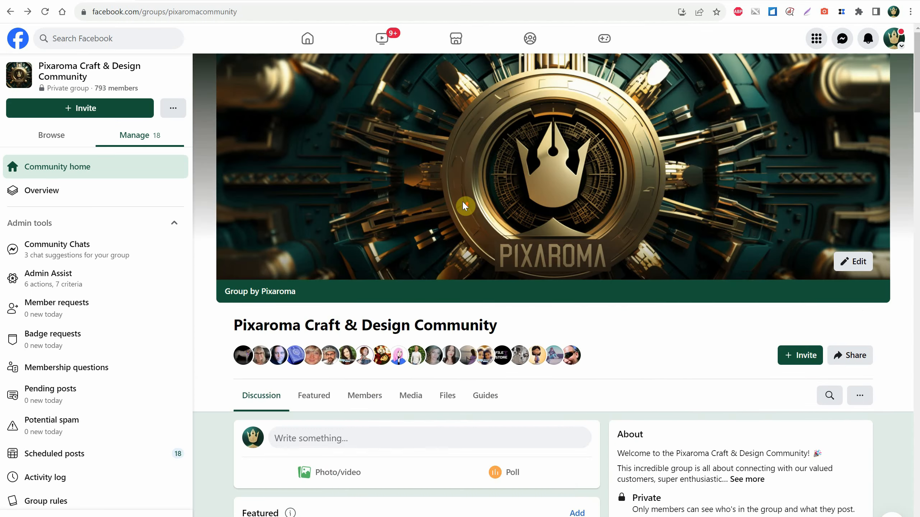
click(300, 14)
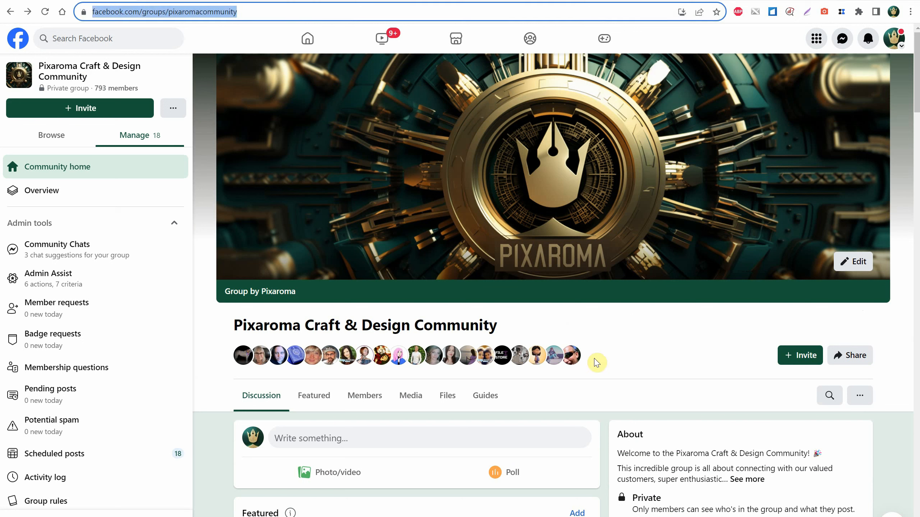
click(649, 344)
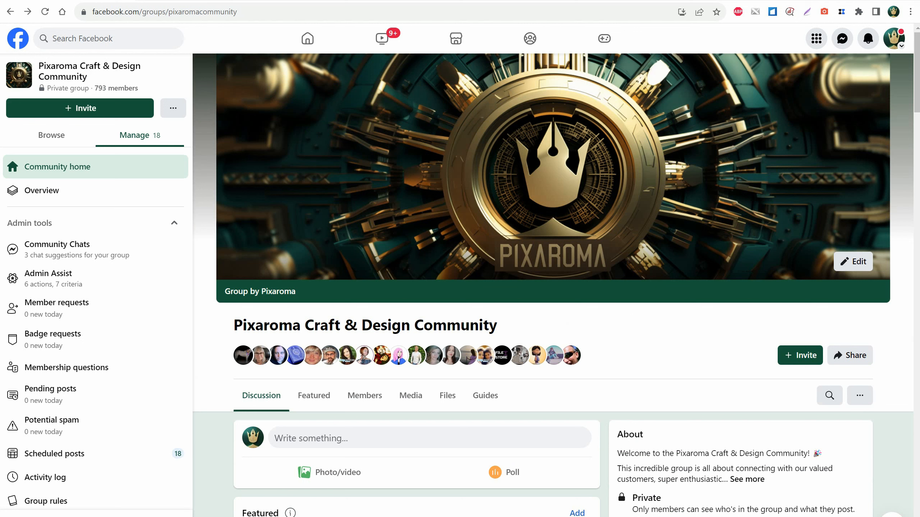